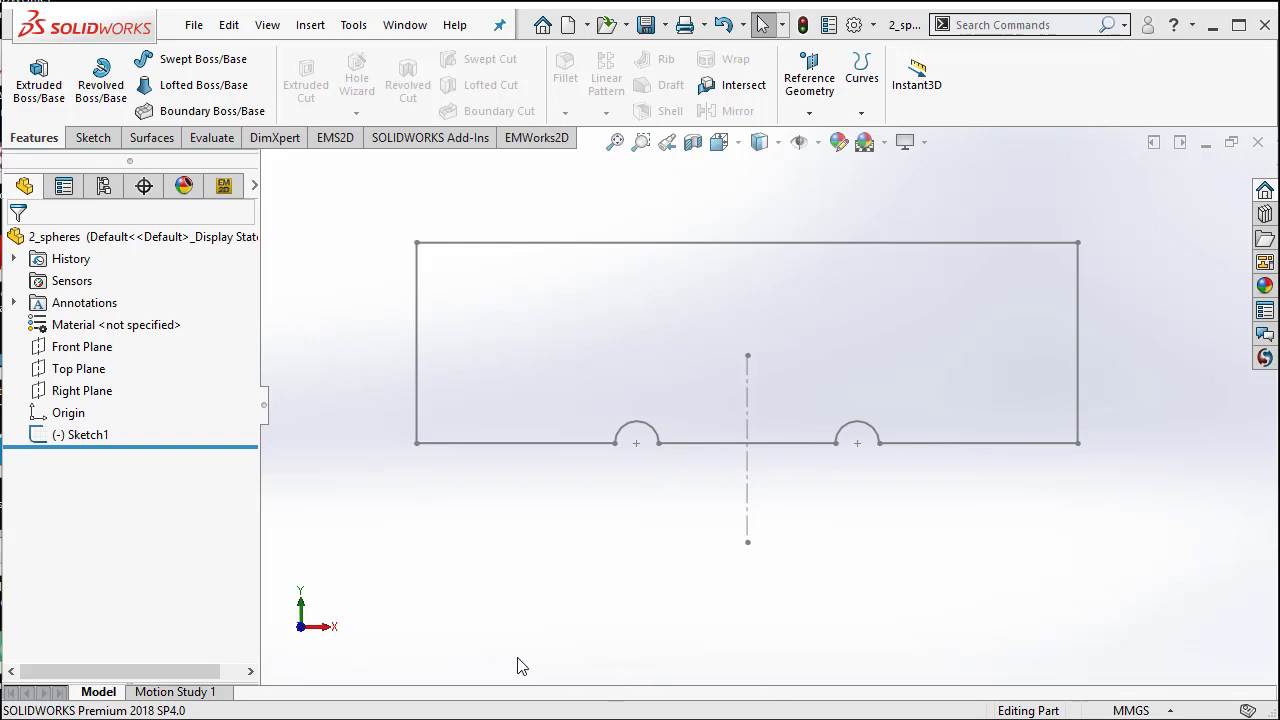
Open Sketch1 for editing and examine its dimensions, relations and the straight bottom segments around the two semicircles.
{"action": "right_click", "coordinate": [87, 437]}
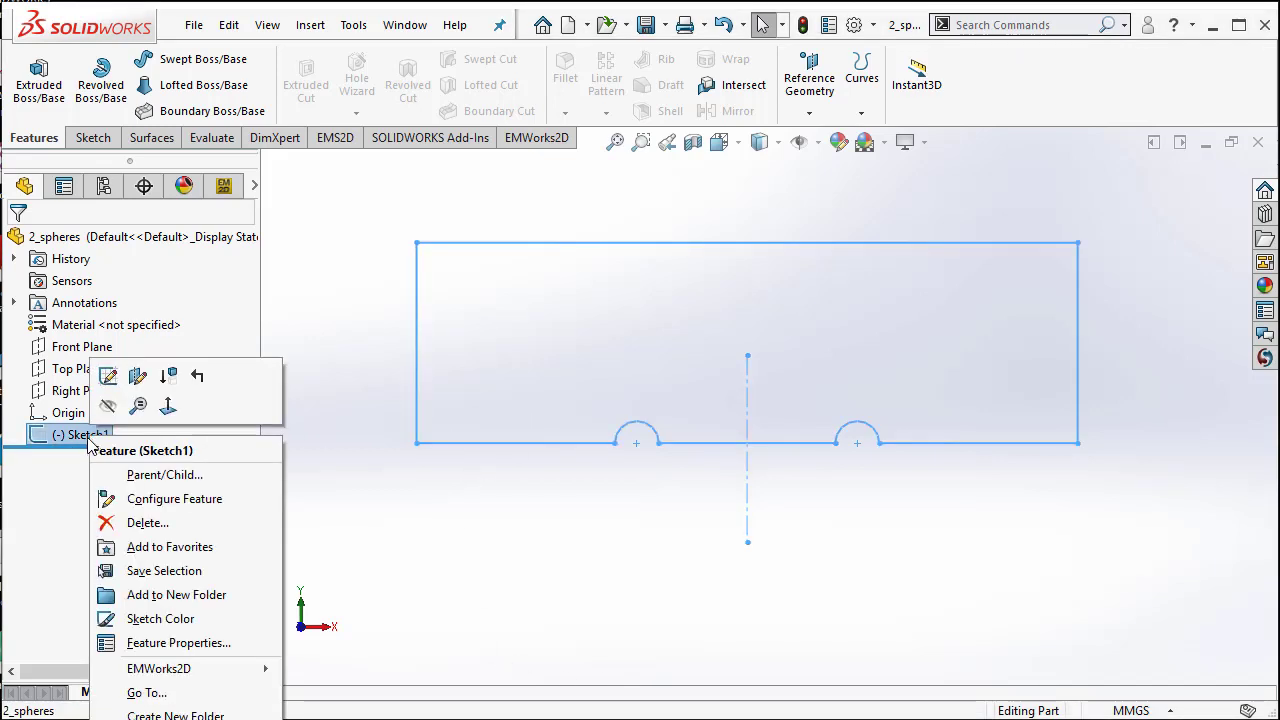
{"action": "left_click", "coordinate": [109, 376]}
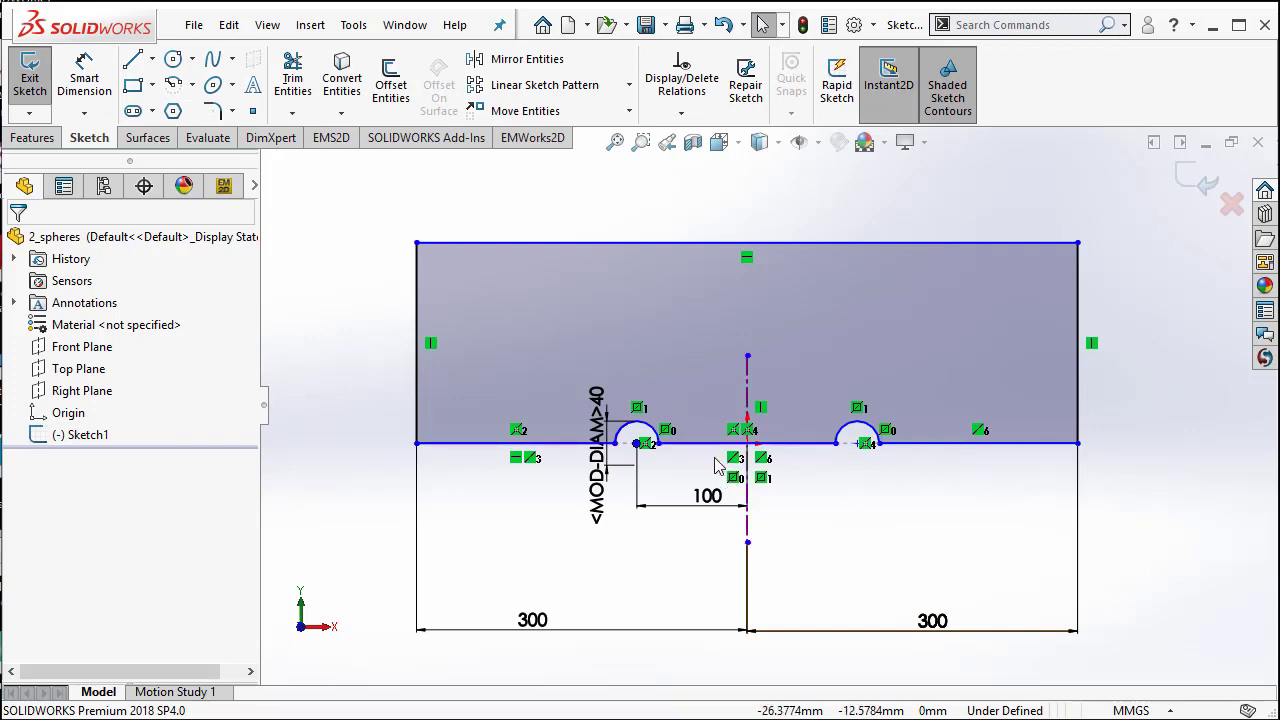
{"action": "scroll", "coordinate": [716, 466], "scroll_direction": "down", "scroll_amount": 2}
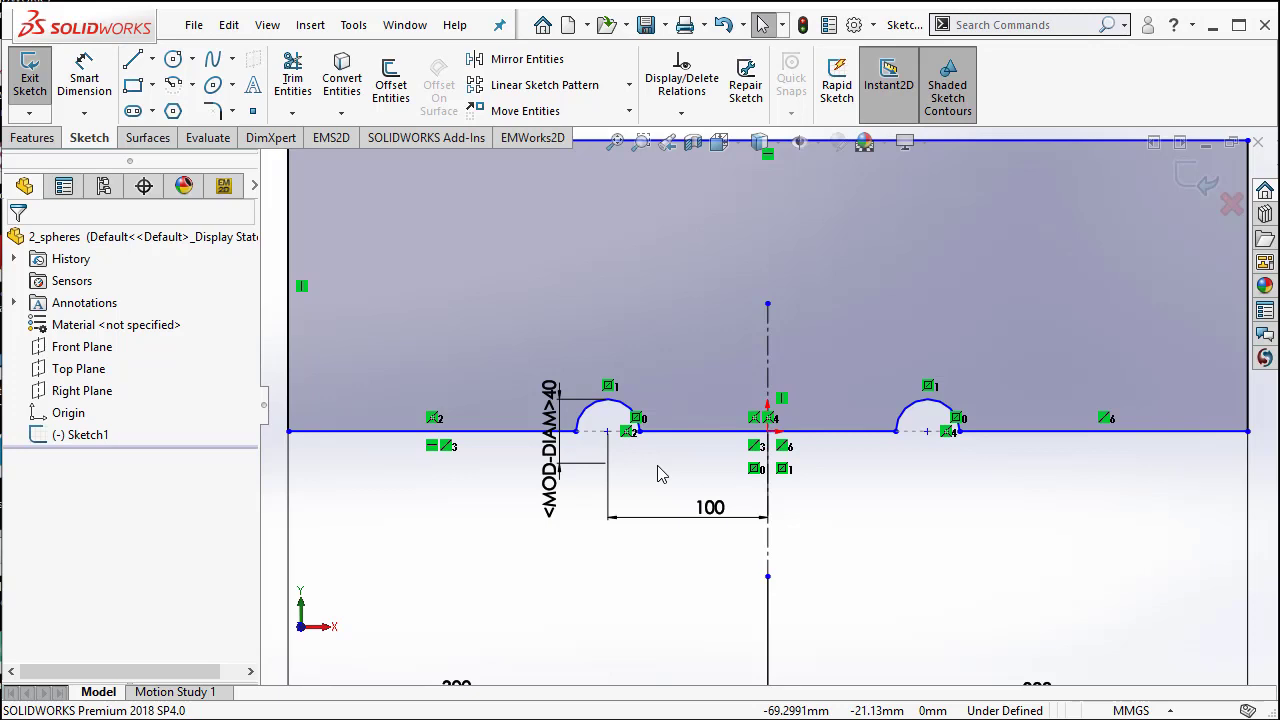
{"action": "left_click", "coordinate": [745, 432]}
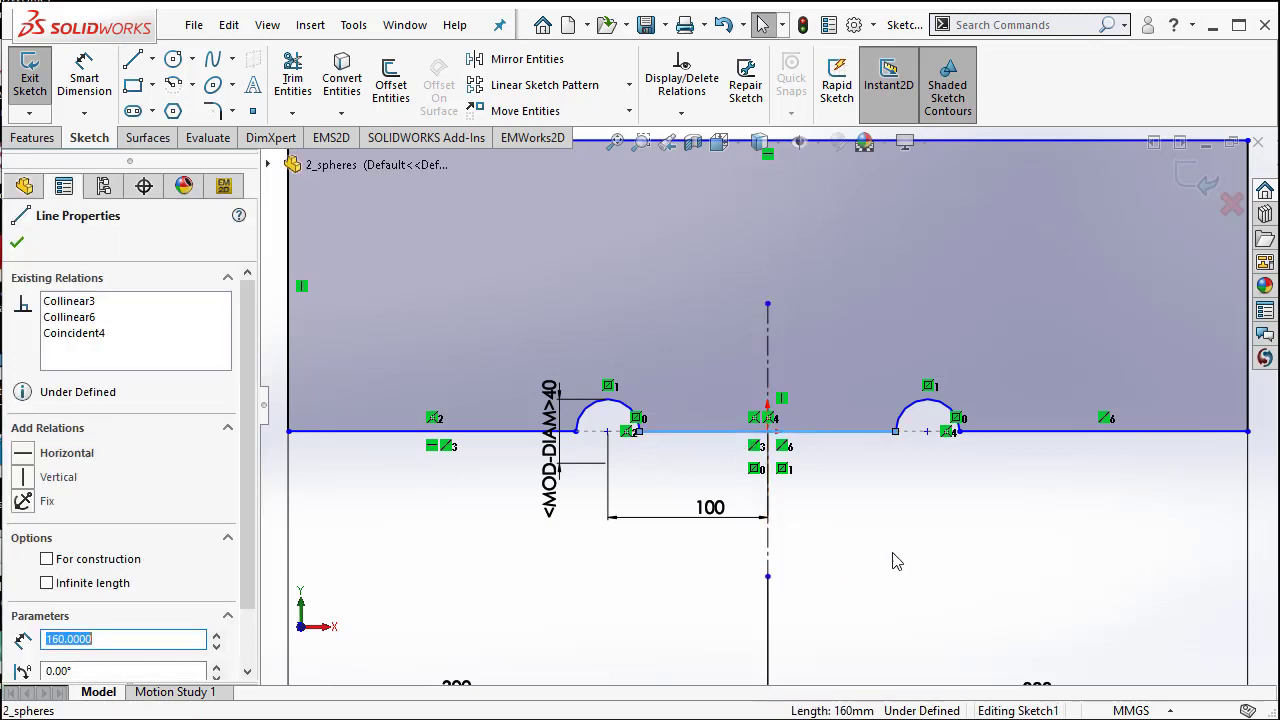
{"action": "left_click", "coordinate": [1030, 606]}
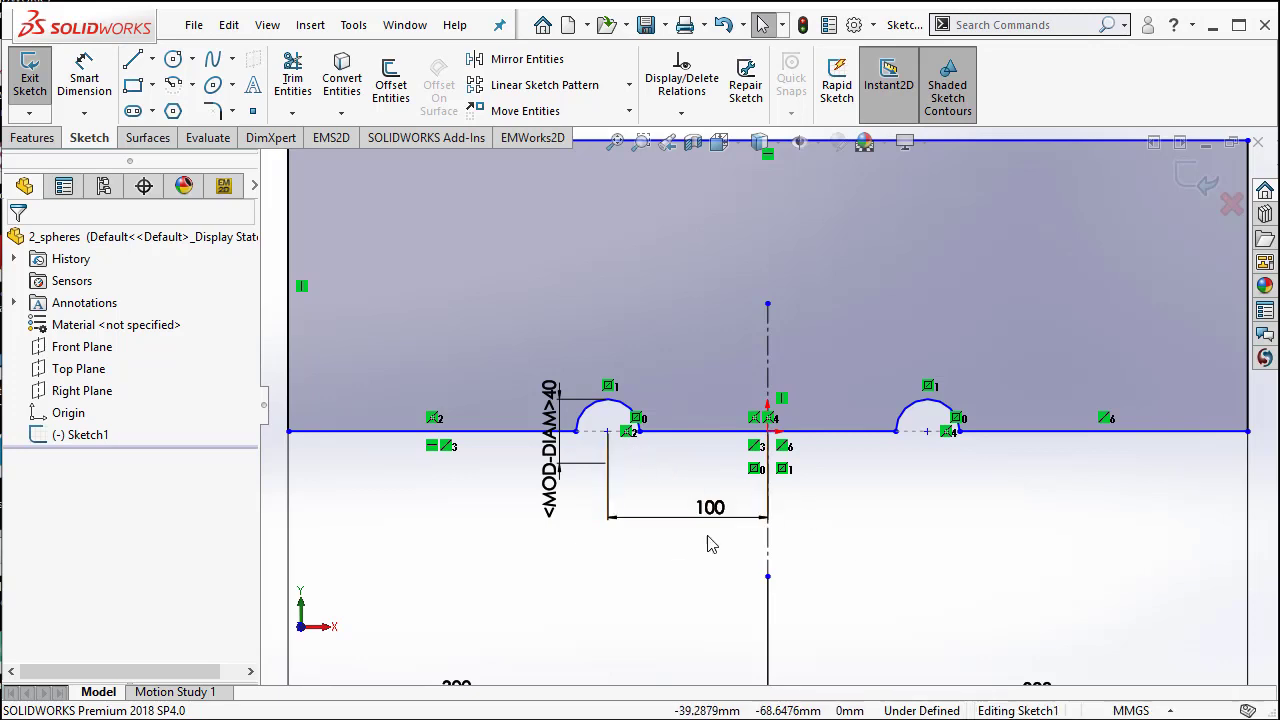
{"action": "scroll", "coordinate": [1040, 535], "scroll_direction": "down", "scroll_amount": 2}
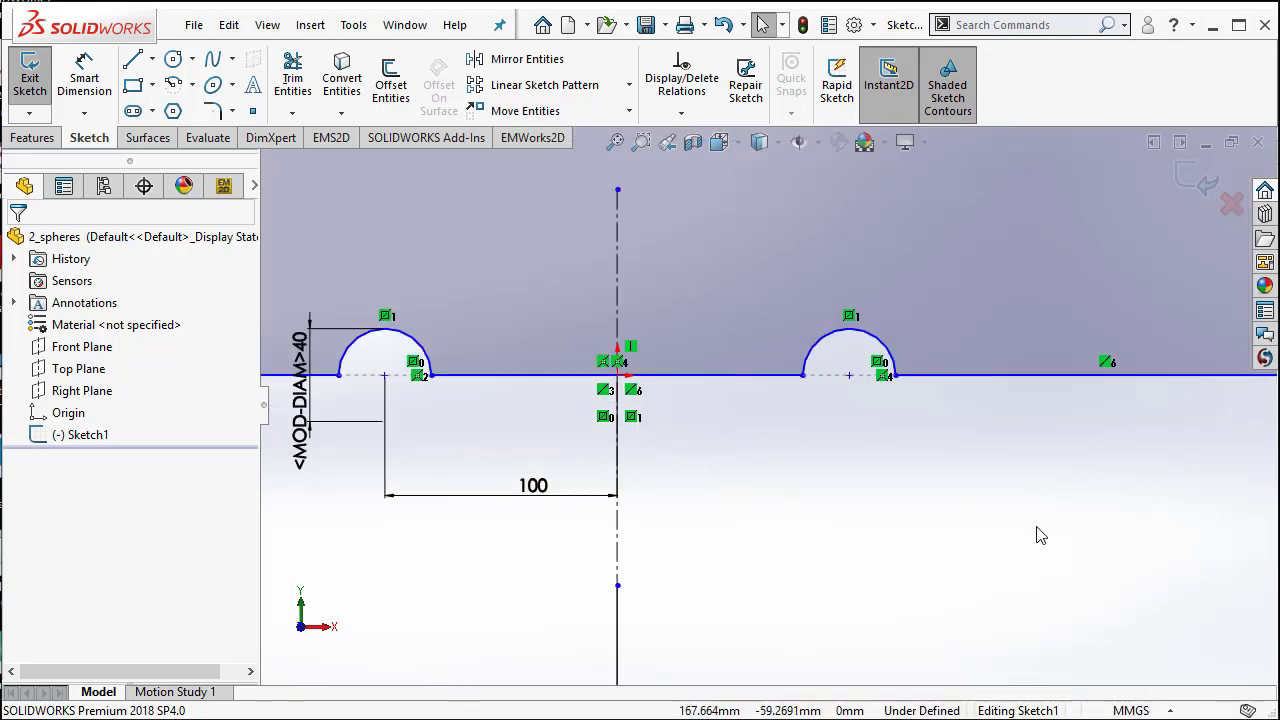
{"action": "key", "text": "f"}
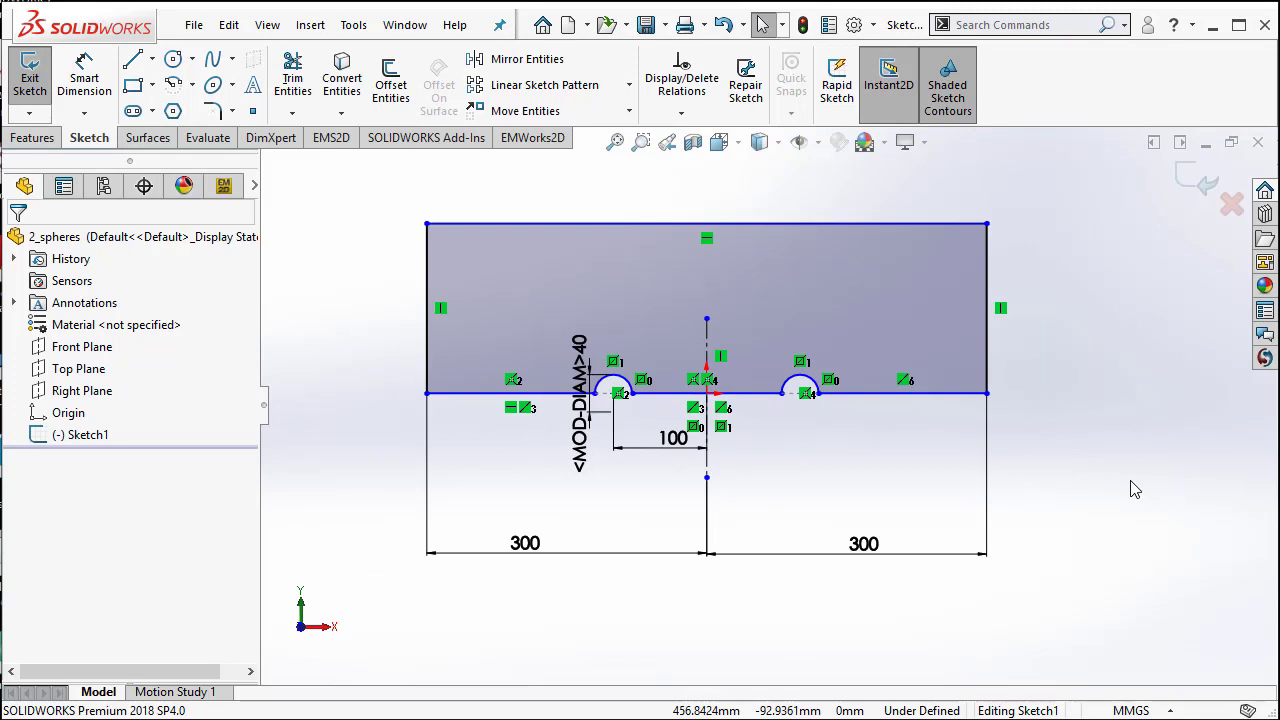
Create a planar surface bounded by the current sketch, the rectangle with two semicircular notches.
{"action": "left_click", "coordinate": [158, 140]}
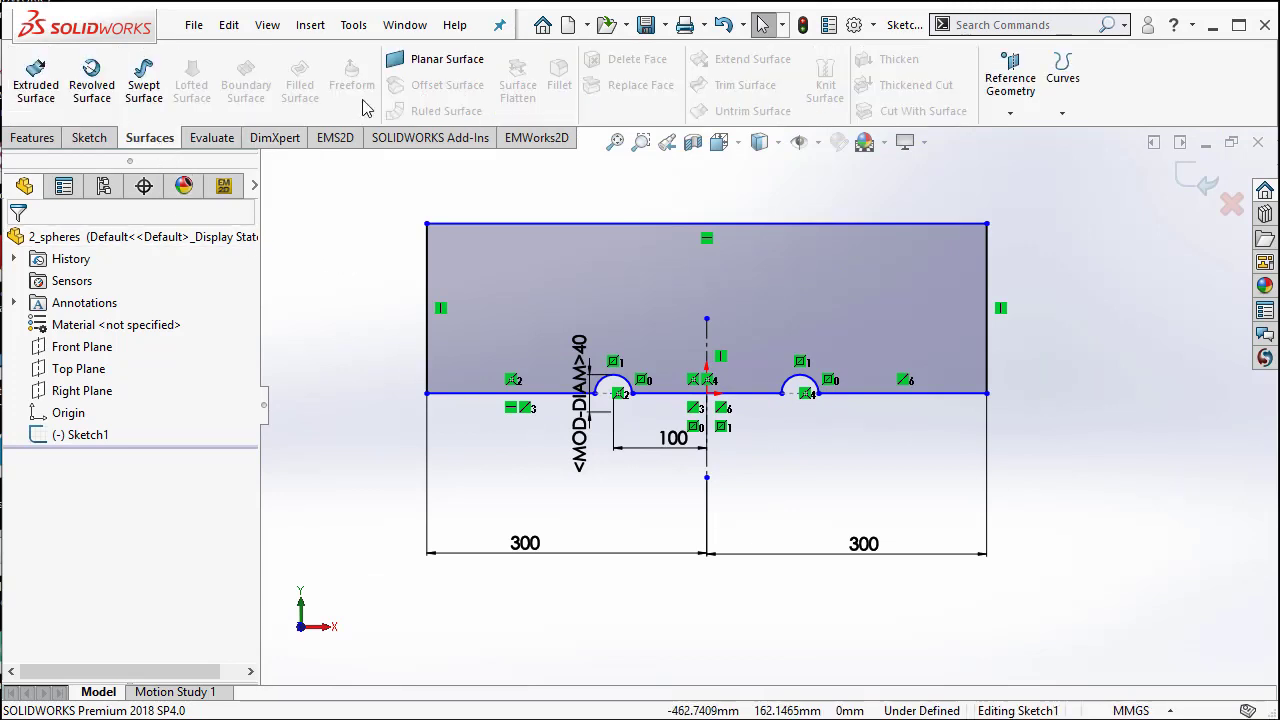
{"action": "left_click", "coordinate": [398, 60]}
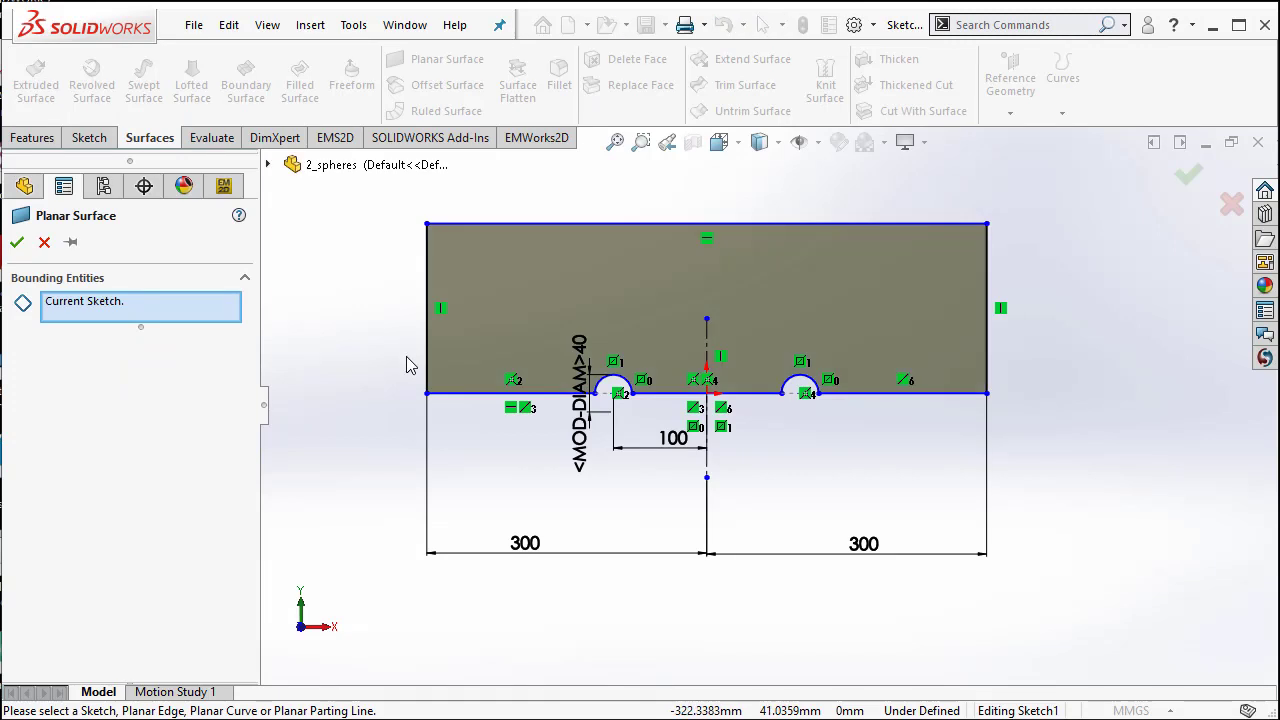
{"action": "left_click", "coordinate": [17, 242]}
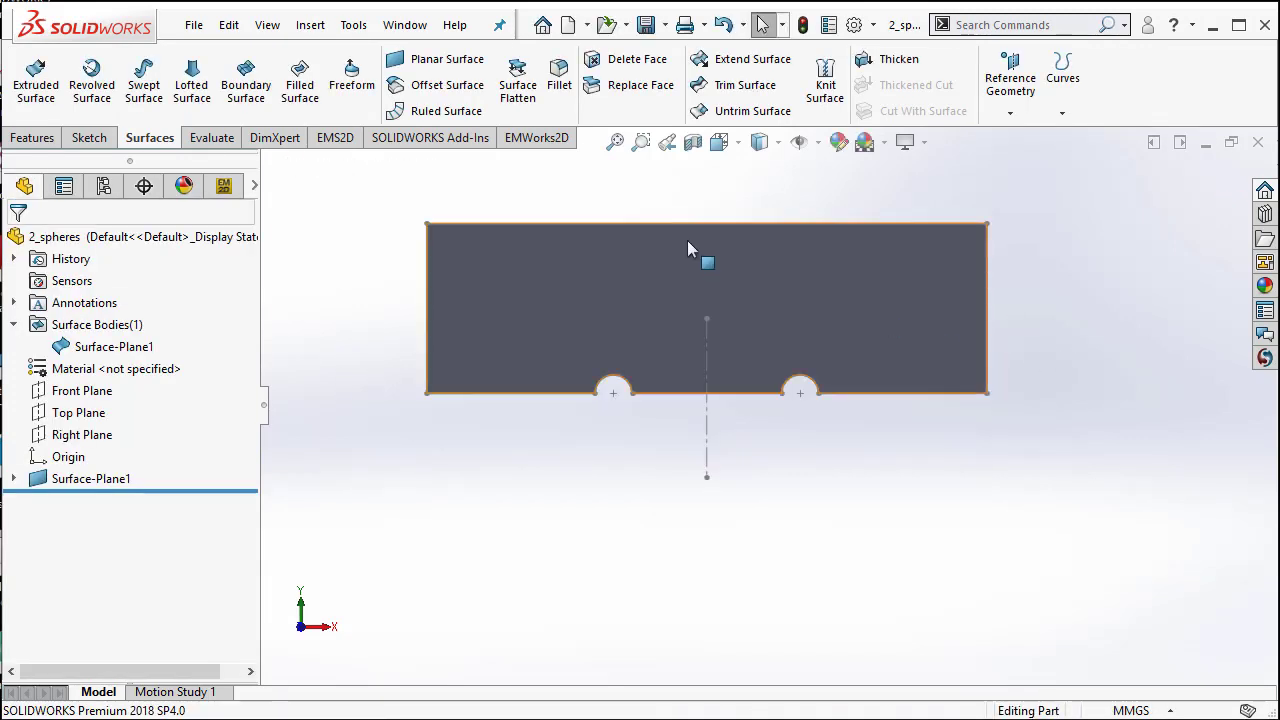
Start a sketch on the Front Plane and convert the two semicircular notch edges into sketch entities.
{"action": "scroll", "coordinate": [687, 240], "scroll_direction": "down", "scroll_amount": 2}
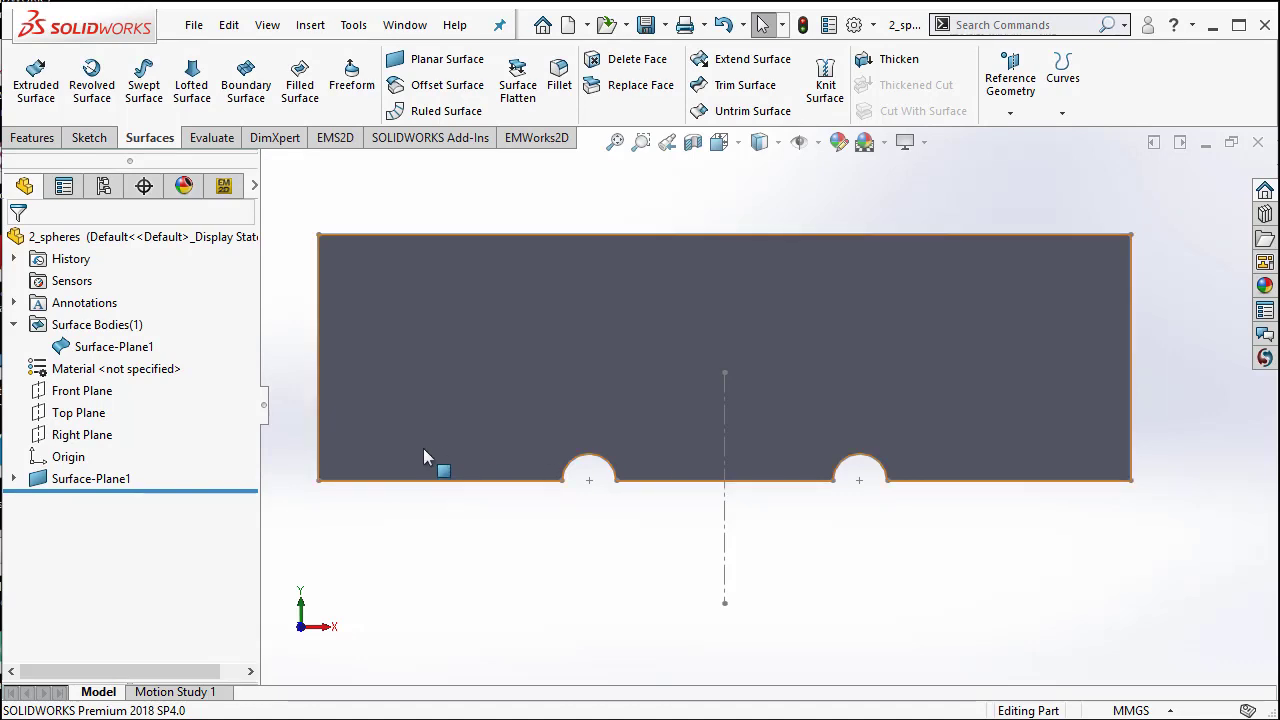
{"action": "right_click", "coordinate": [96, 391]}
{"action": "left_click", "coordinate": [111, 364]}
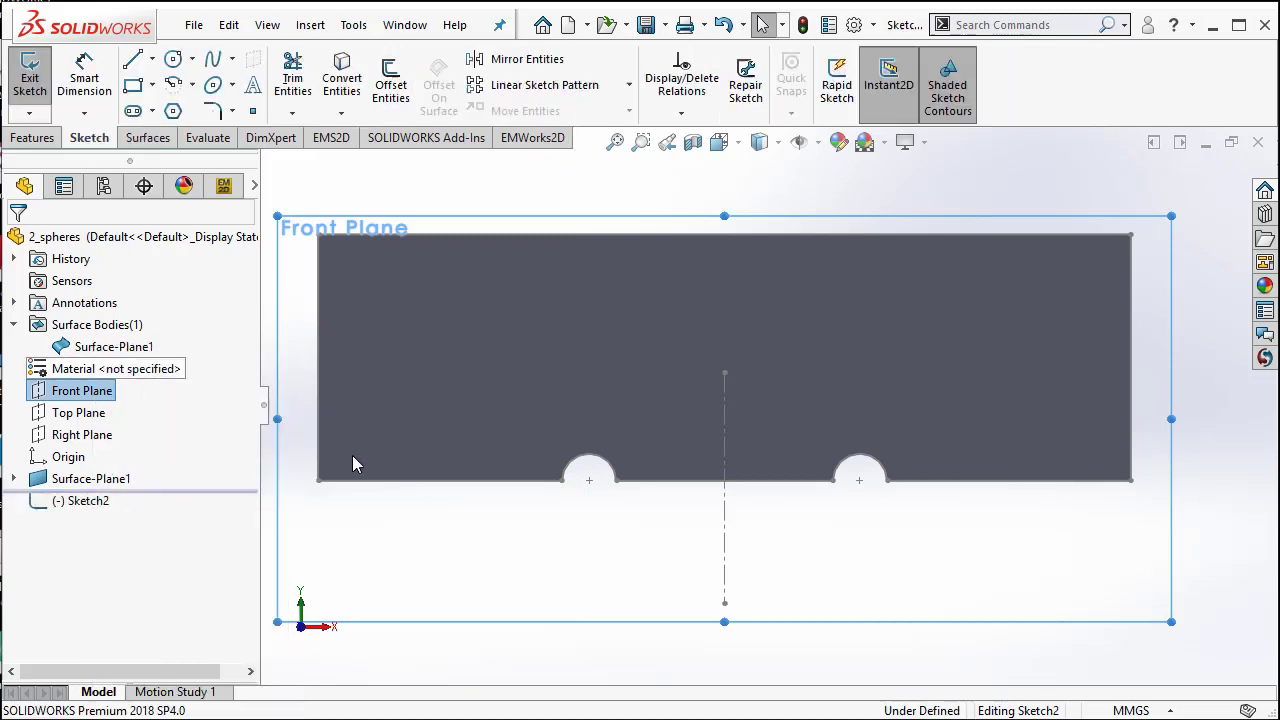
{"action": "left_click", "coordinate": [613, 472]}
{"action": "left_click", "coordinate": [866, 466], "text": "ctrl"}
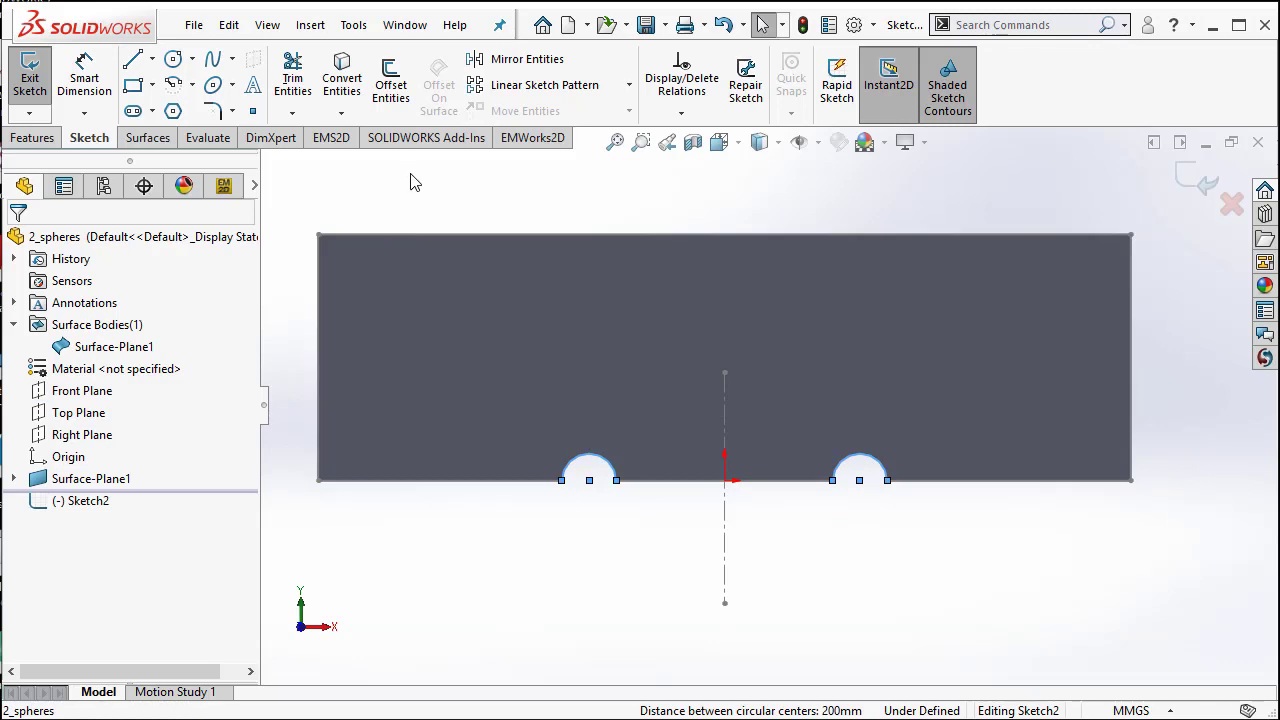
{"action": "left_click", "coordinate": [354, 80]}
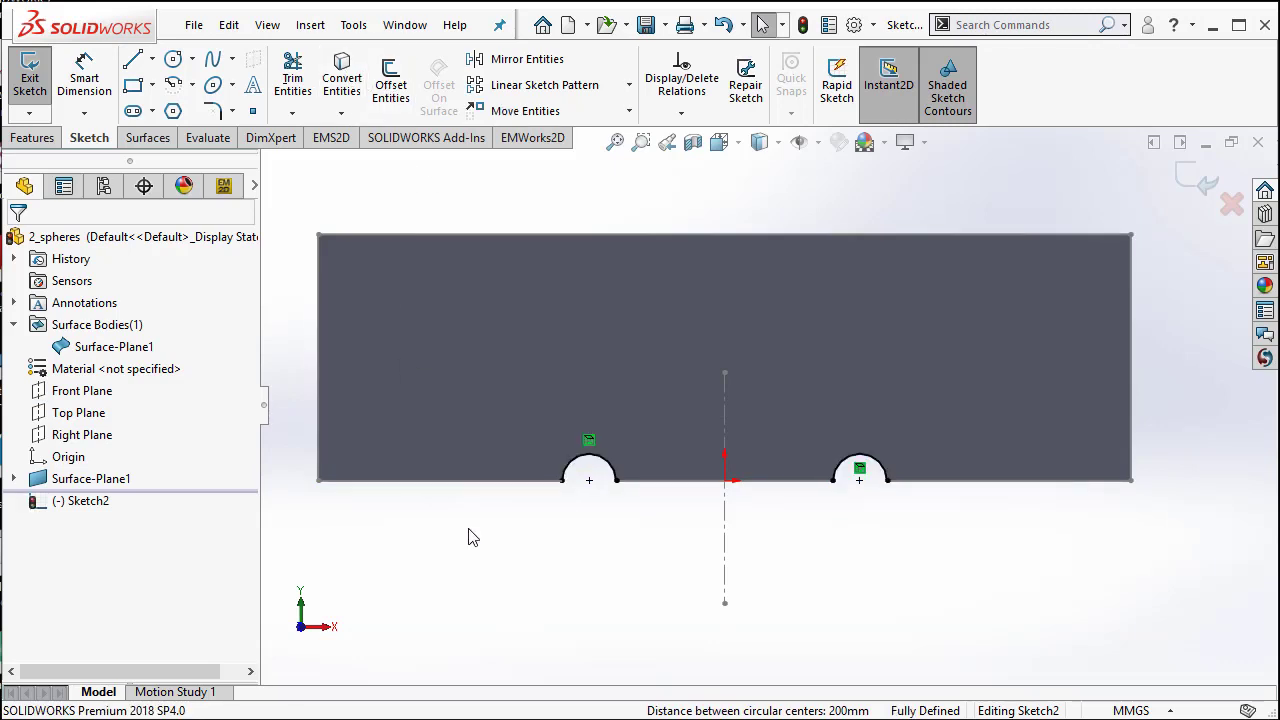
Close both semicircles with horizontal 40 mm lines drawn between their endpoints.
{"action": "key", "text": "l"}
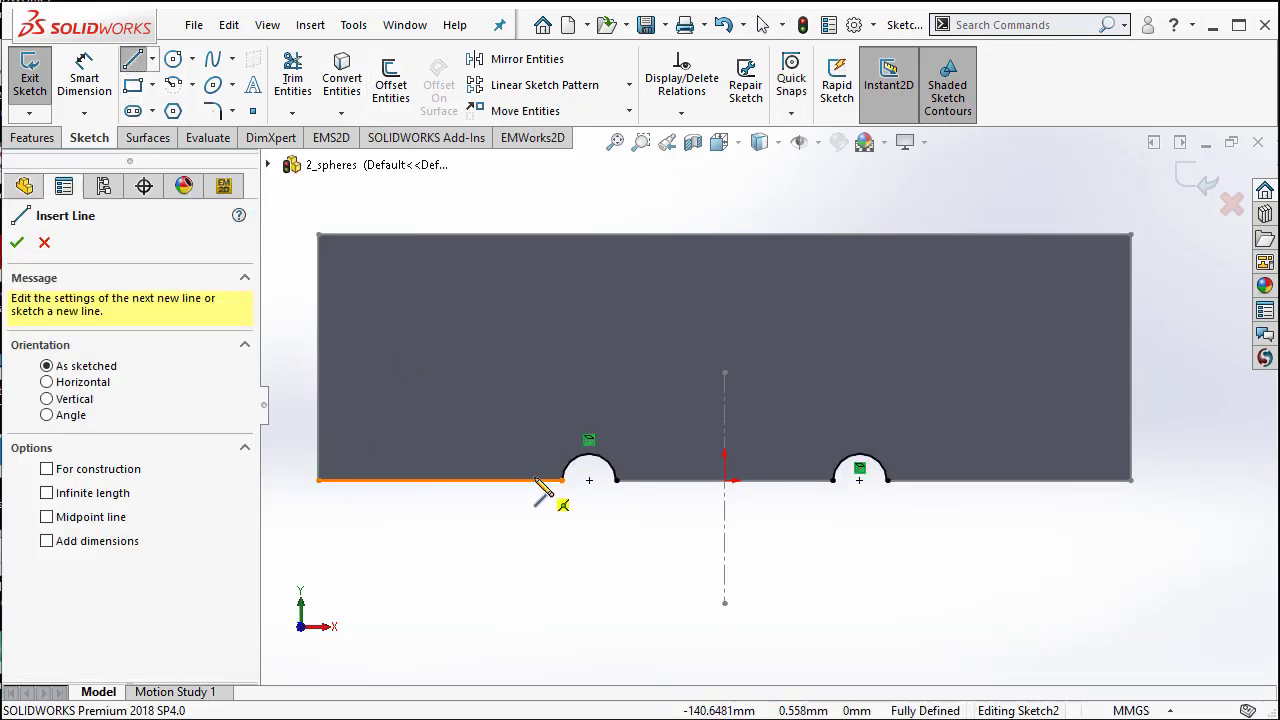
{"action": "left_click", "coordinate": [563, 481]}
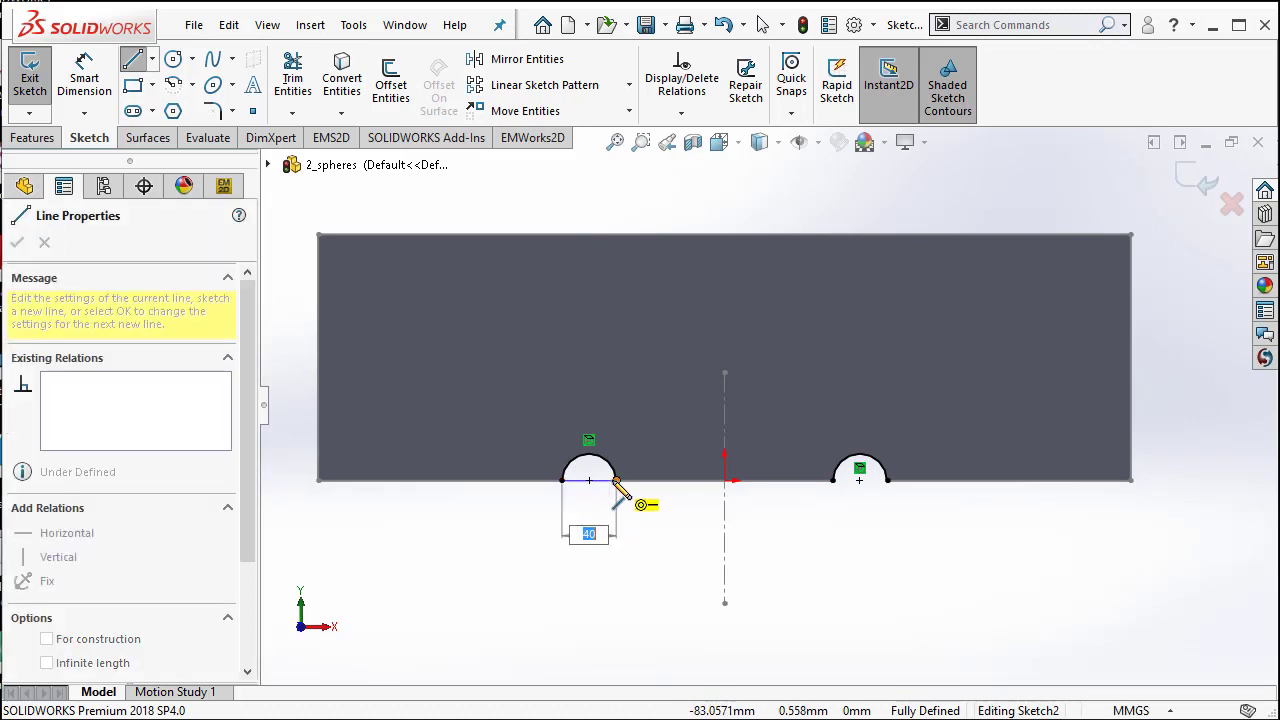
{"action": "left_click", "coordinate": [616, 481]}
{"action": "left_click", "coordinate": [832, 481]}
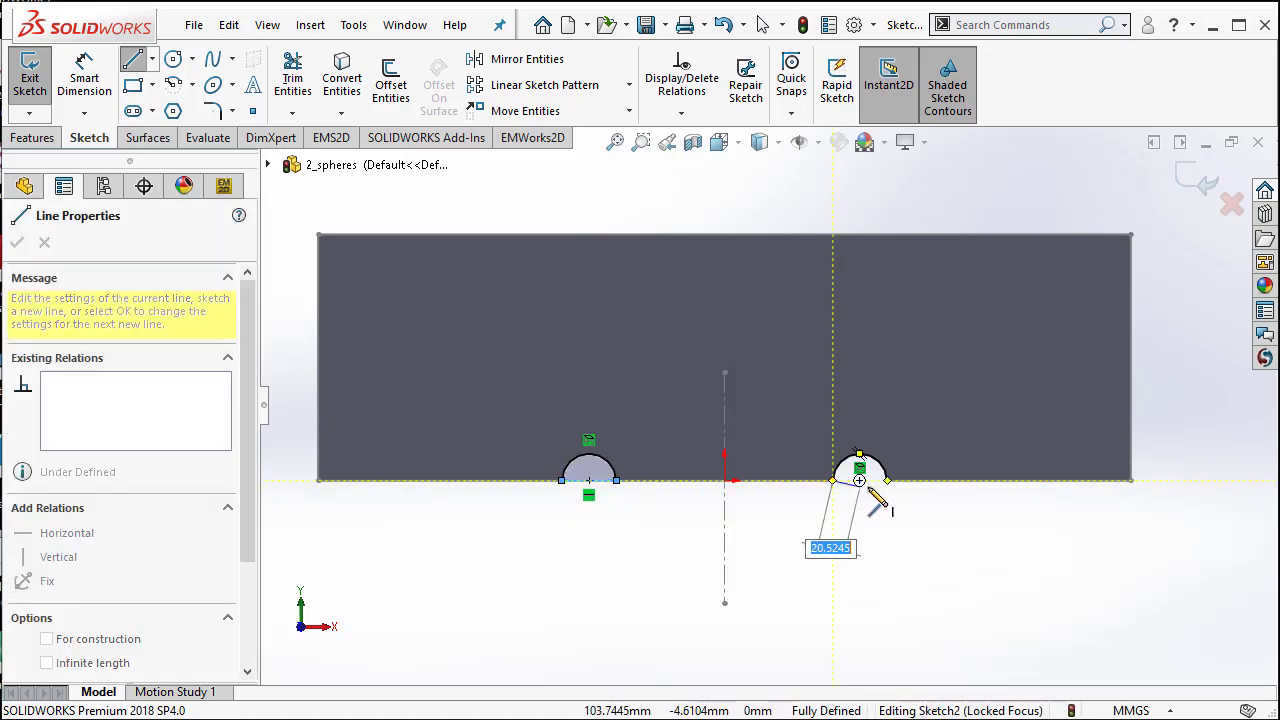
{"action": "left_click", "coordinate": [888, 481]}
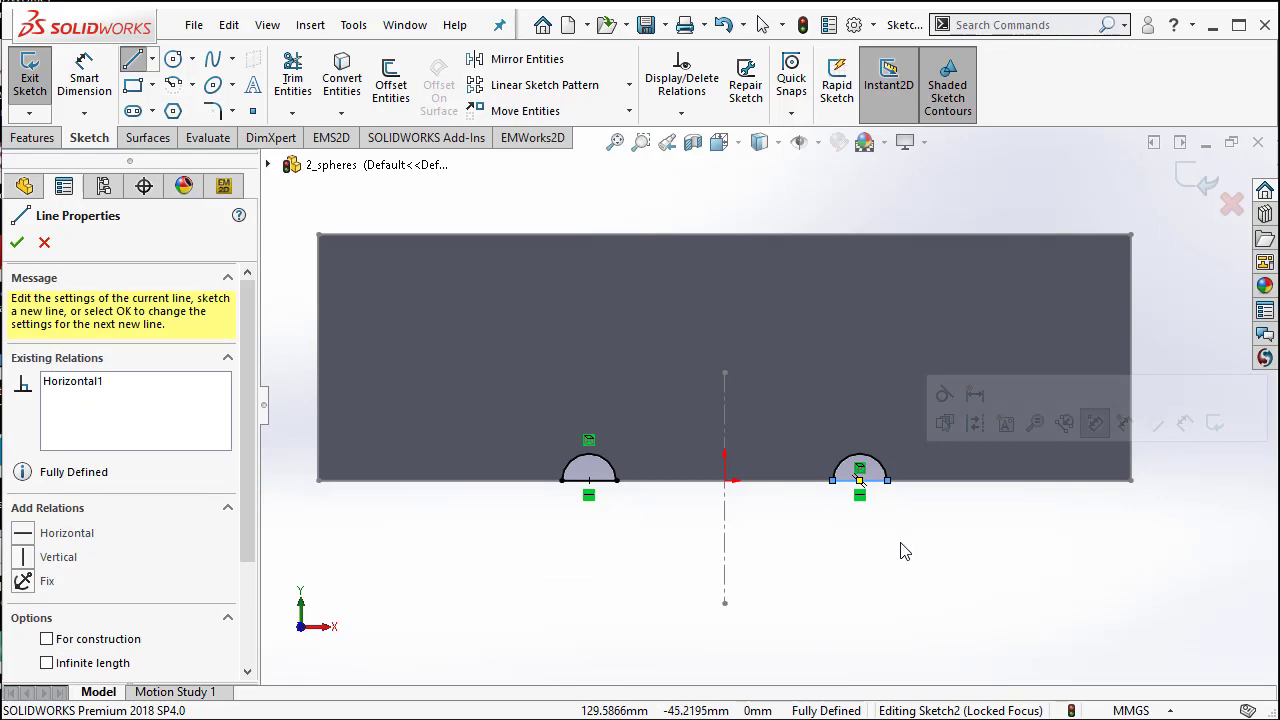
Create planar surfaces from the current sketch to fill the two closed semicircles.
{"action": "left_click", "coordinate": [164, 141]}
{"action": "left_click", "coordinate": [455, 65]}
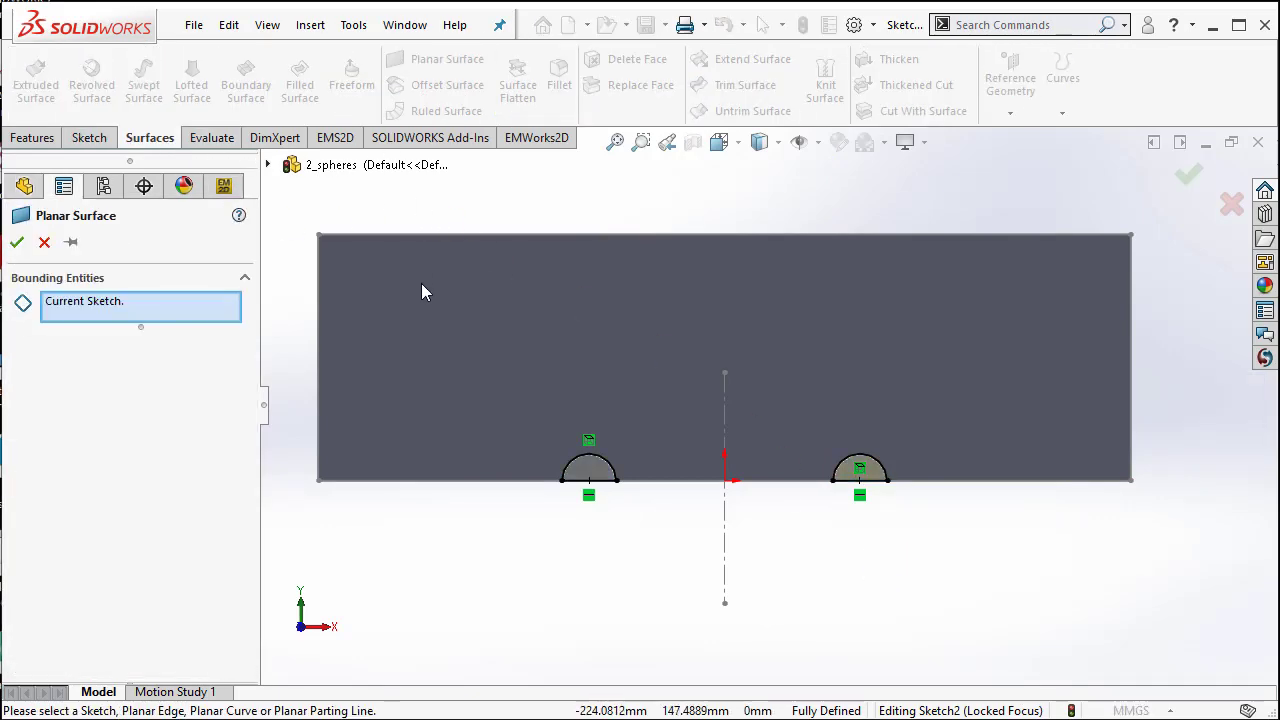
{"action": "key", "text": "Return"}
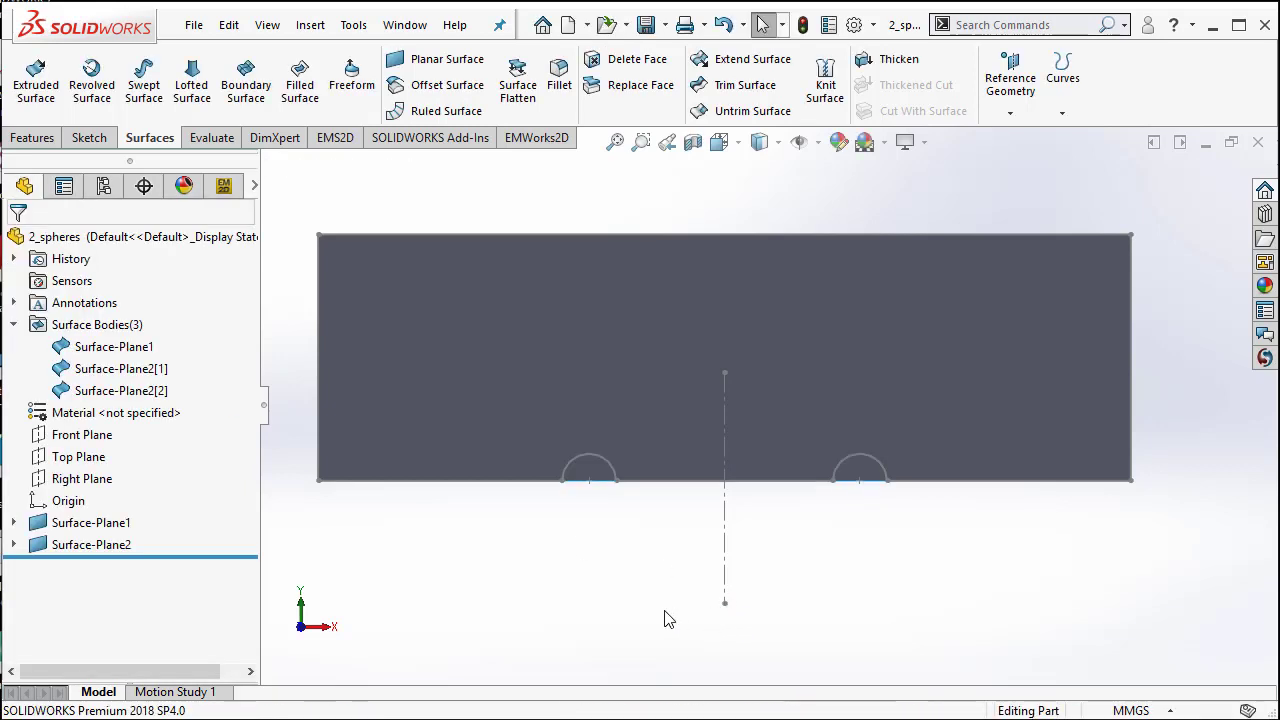
Examine the two semicircular surfaces, the left bottom edge and the large surrounding surface by highlighting each.
{"action": "left_click", "coordinate": [594, 474]}
{"action": "left_click", "coordinate": [864, 472], "text": "ctrl"}
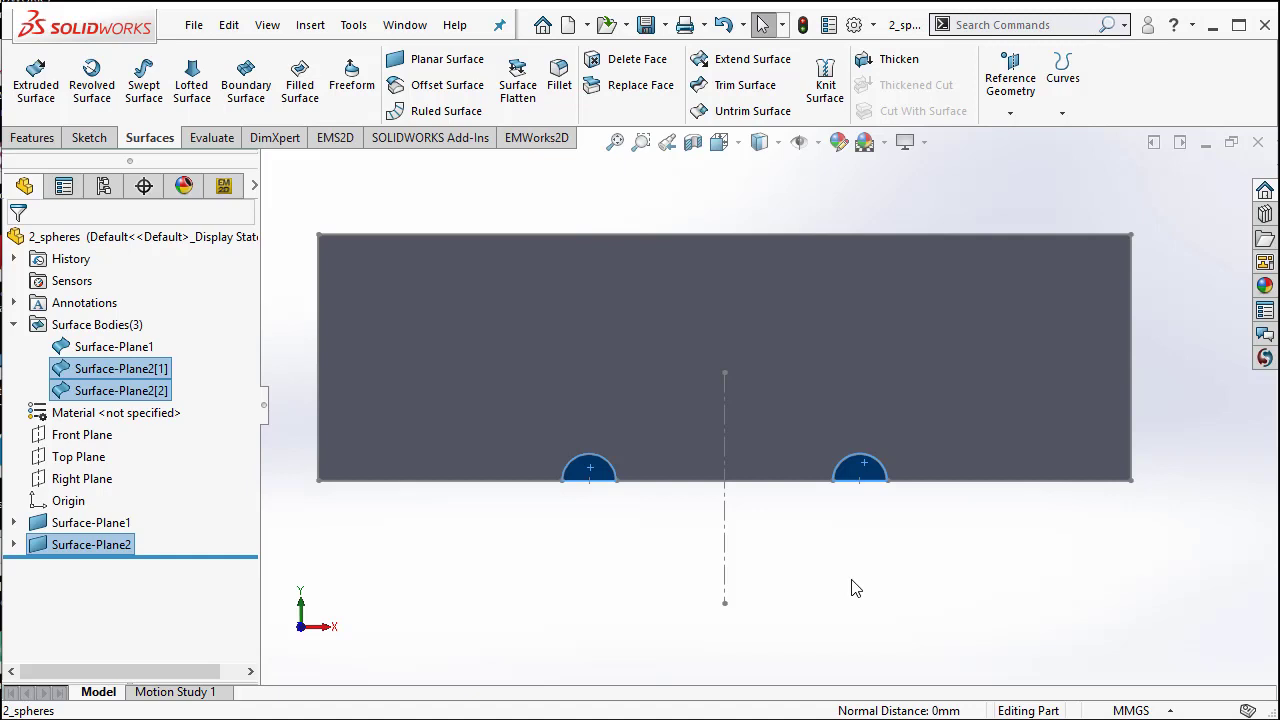
{"action": "left_click", "coordinate": [401, 483]}
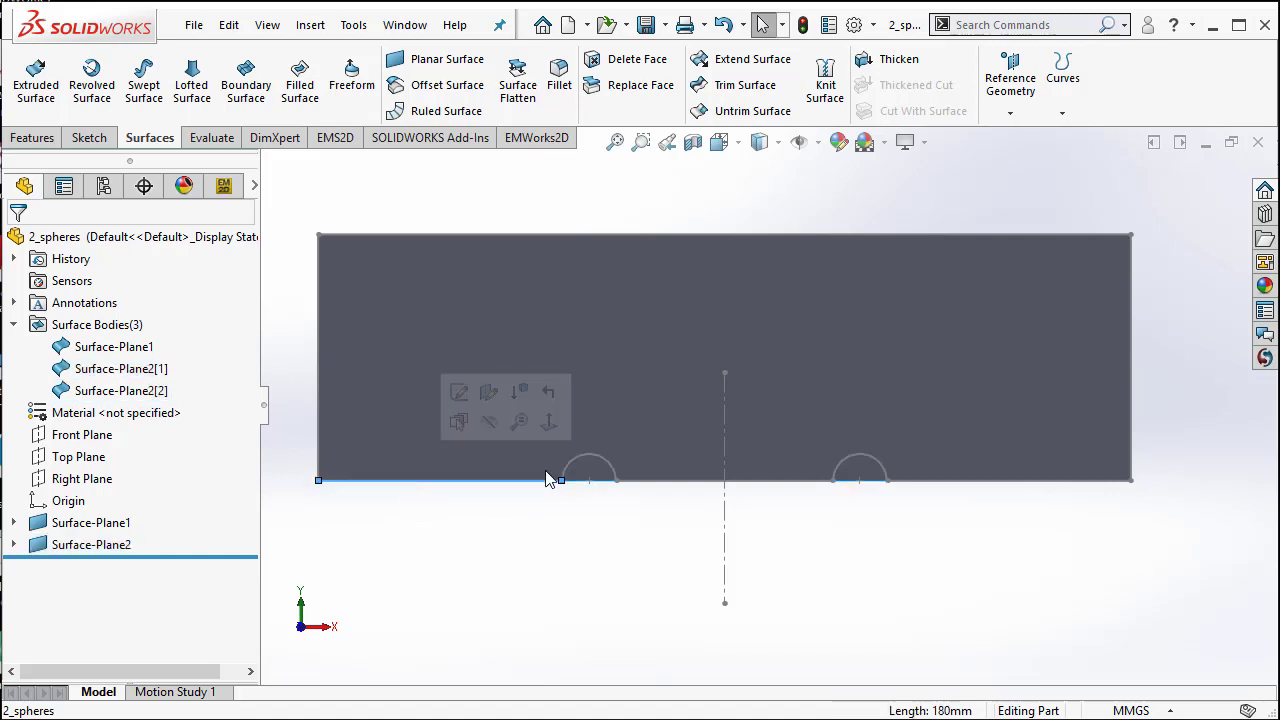
{"action": "left_click", "coordinate": [597, 364]}
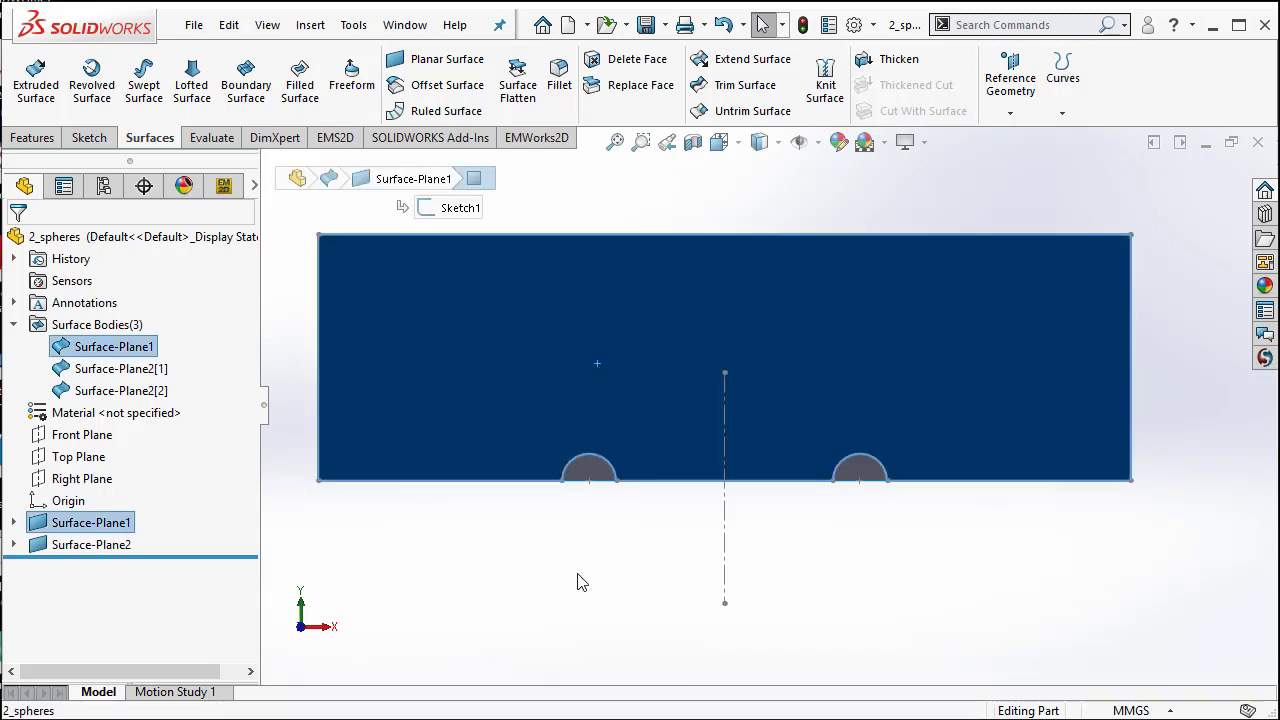
{"action": "left_click", "coordinate": [578, 582]}
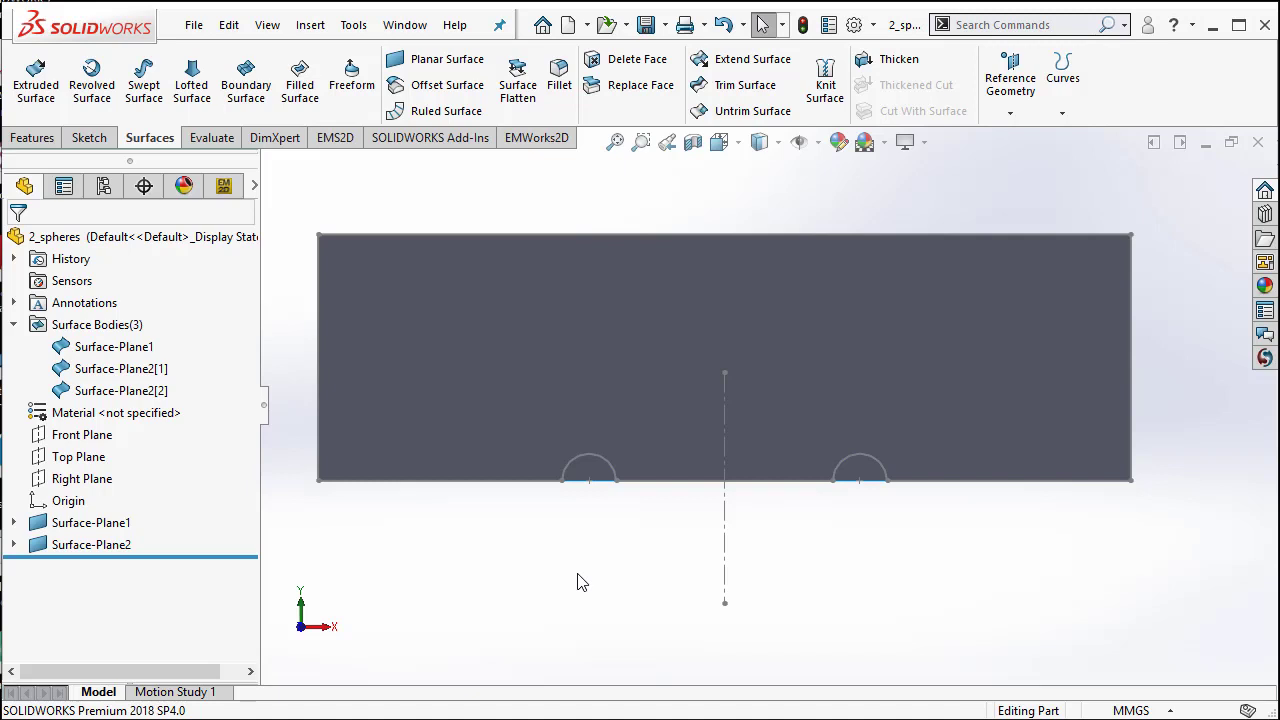
Start a new reference coordinate system with its origin at the lower-left corner of the large surface.
{"action": "key", "text": "f"}
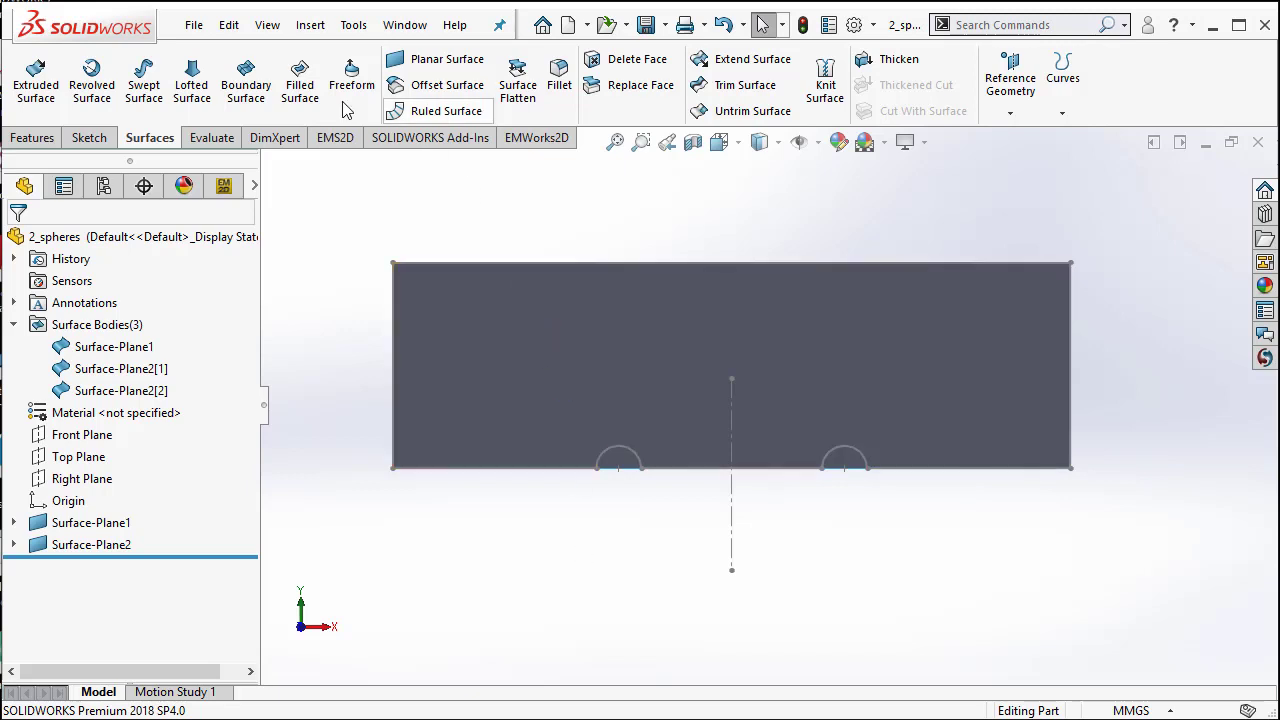
{"action": "left_click", "coordinate": [310, 25]}
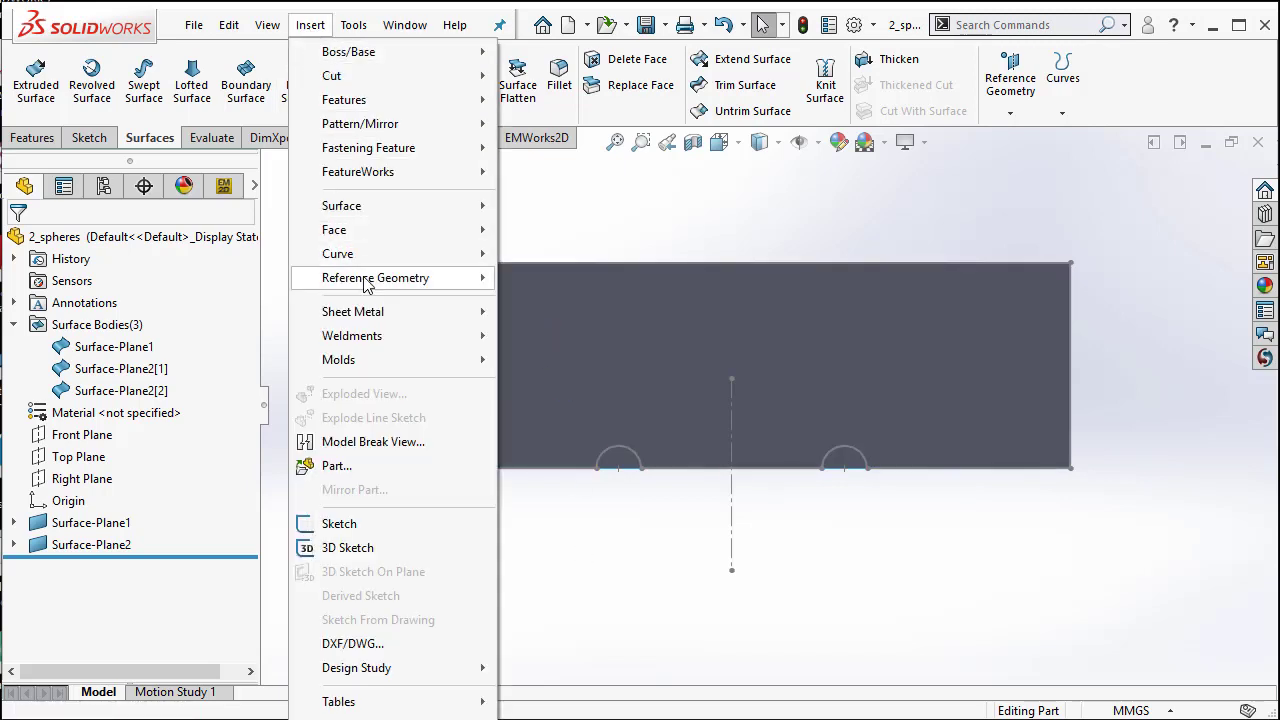
{"action": "mouse_move", "coordinate": [420, 278]}
{"action": "left_click", "coordinate": [600, 350]}
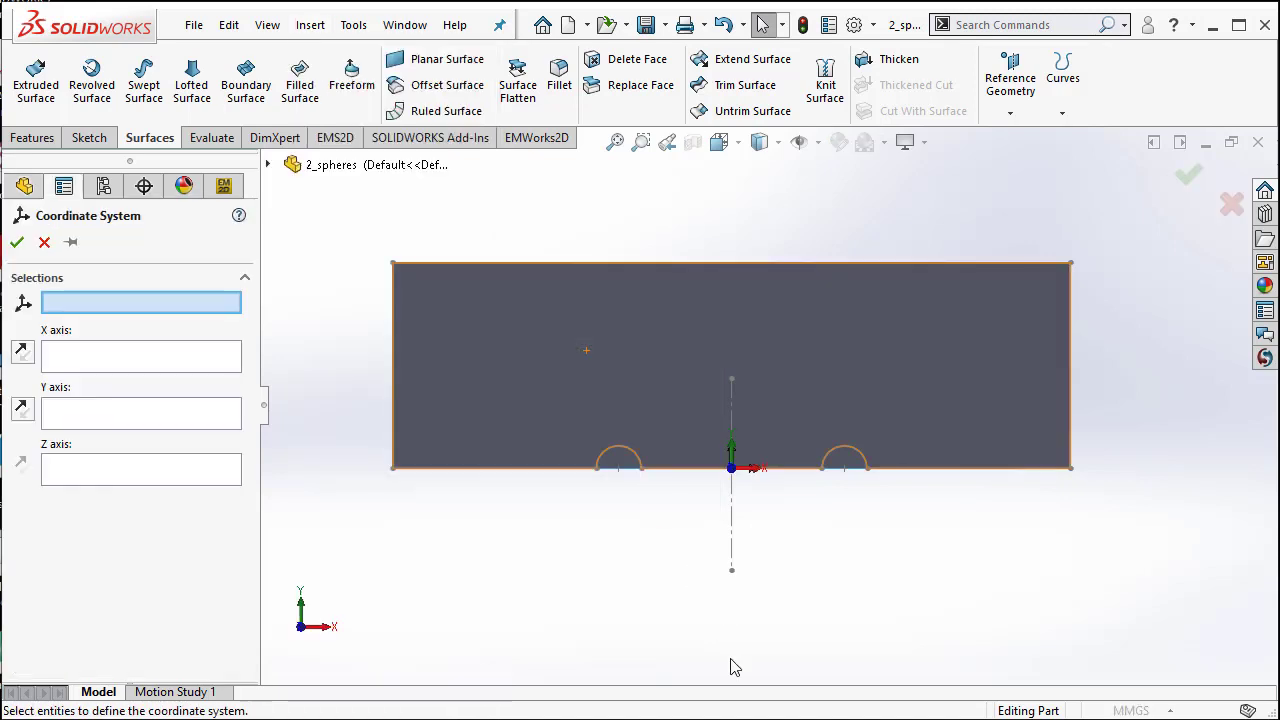
{"action": "left_click", "coordinate": [393, 470]}
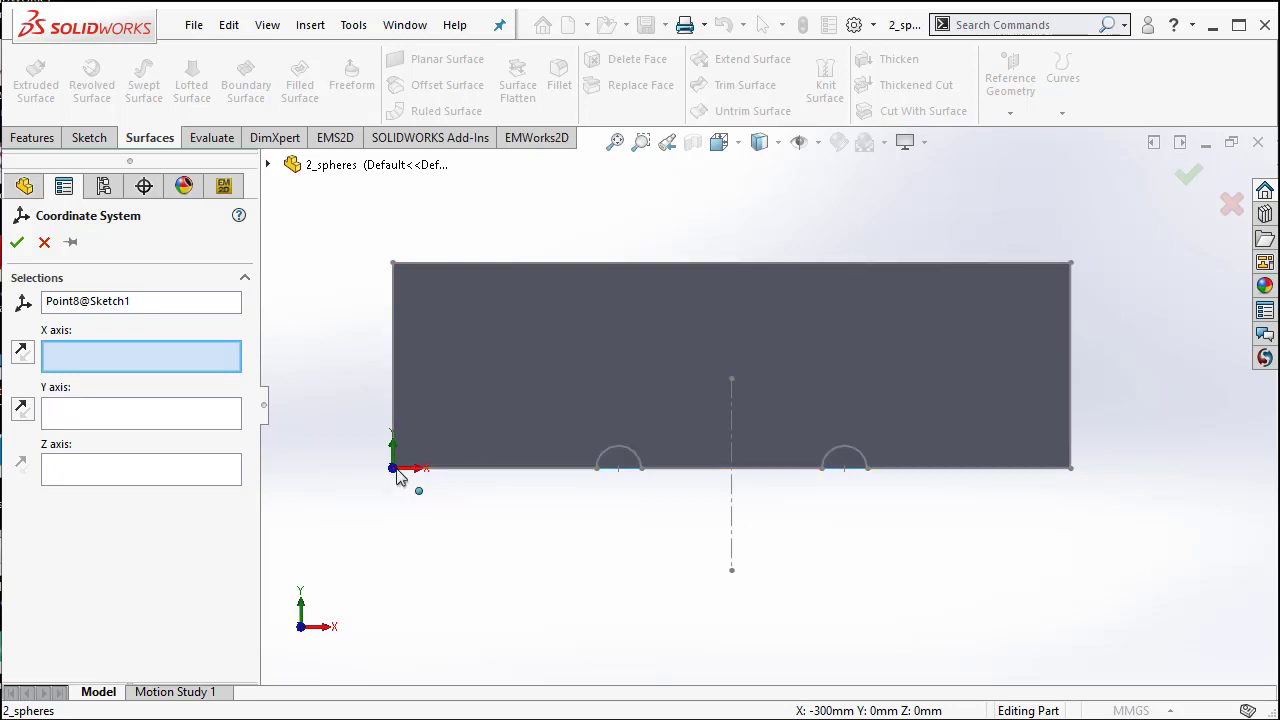
Align the coordinate system's X axis with the left vertical edge and its Z axis with the left bottom edge.
{"action": "left_click", "coordinate": [393, 337]}
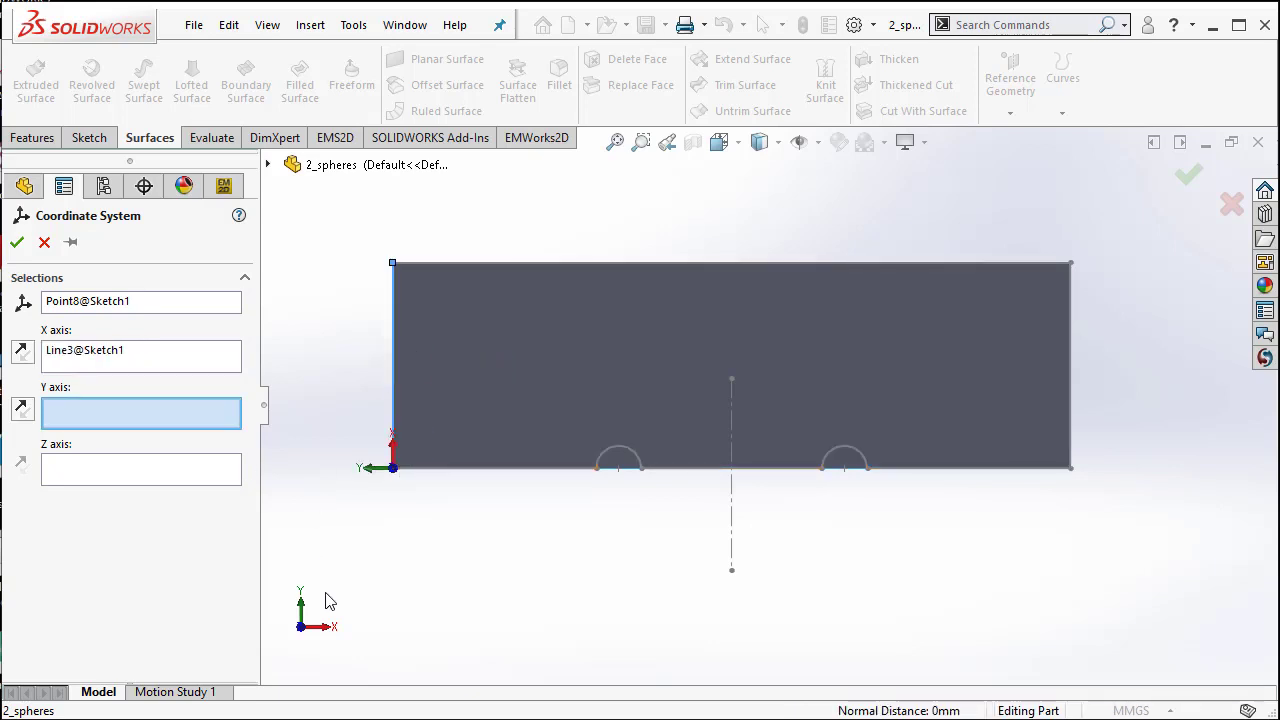
{"action": "left_click", "coordinate": [112, 470]}
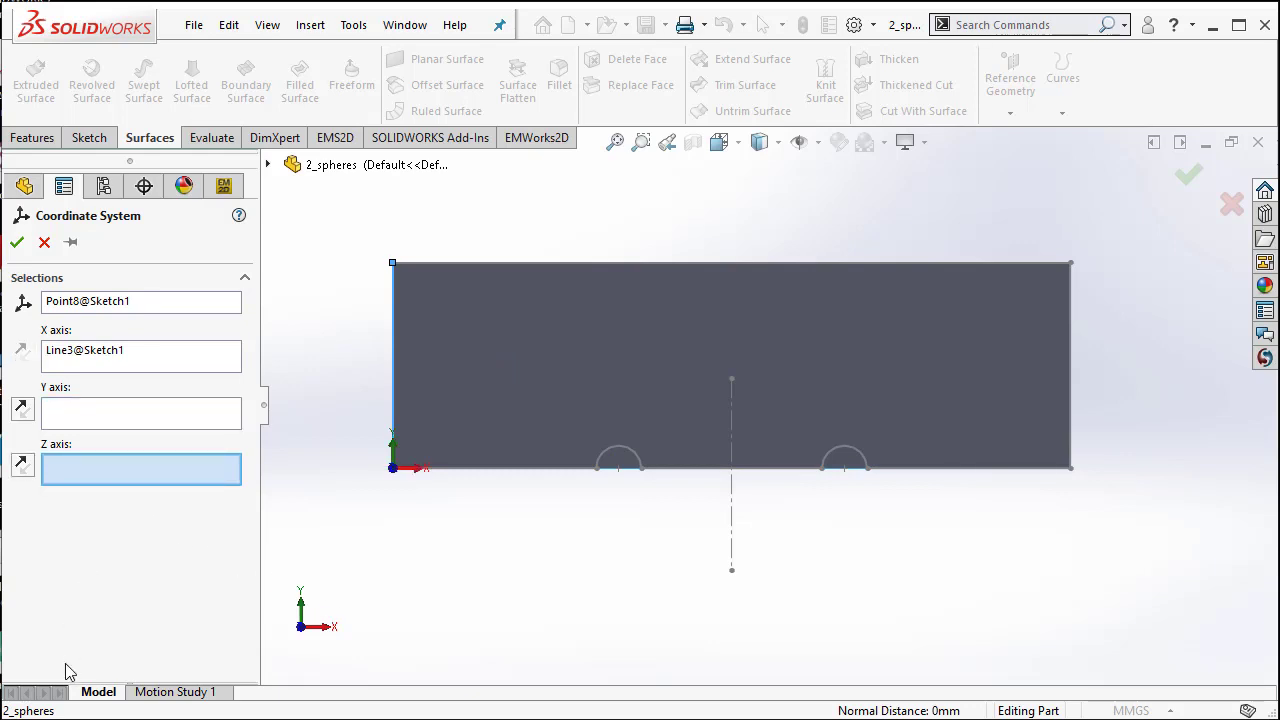
{"action": "left_click", "coordinate": [563, 472]}
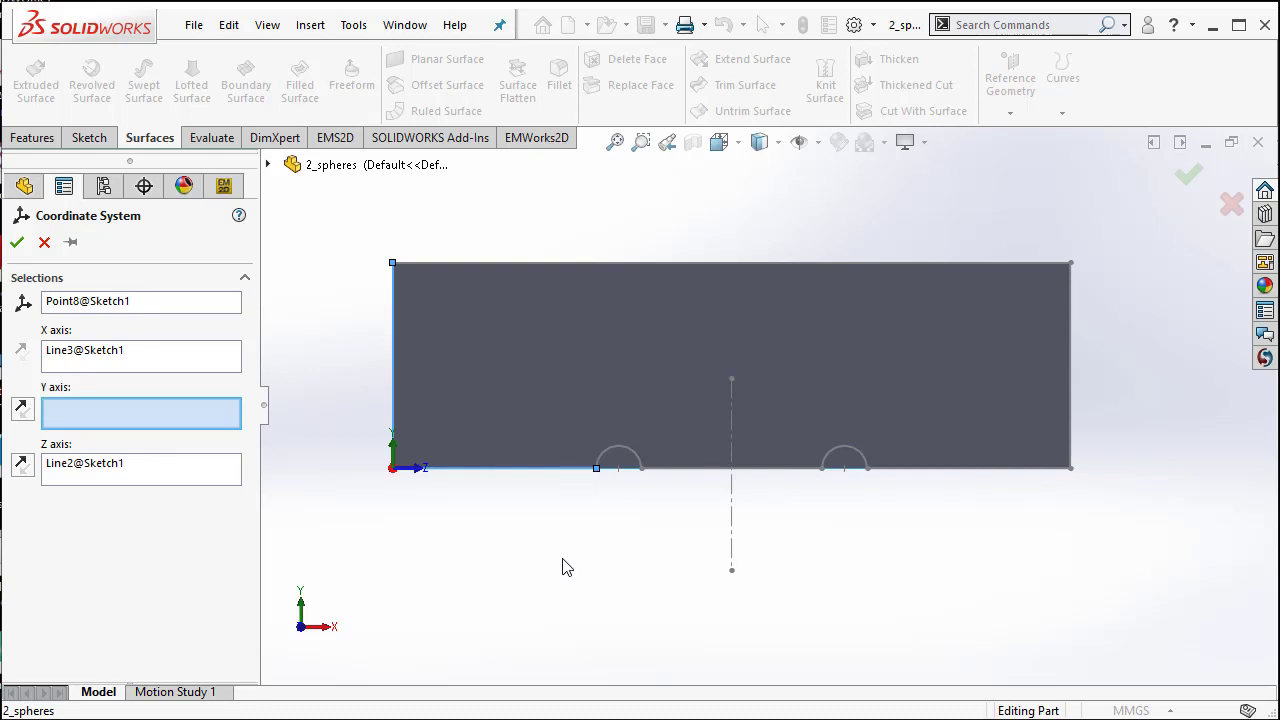
Check the coordinate system's axis assignments and remove the left vertical edge from its X axis.
{"action": "left_click", "coordinate": [129, 358]}
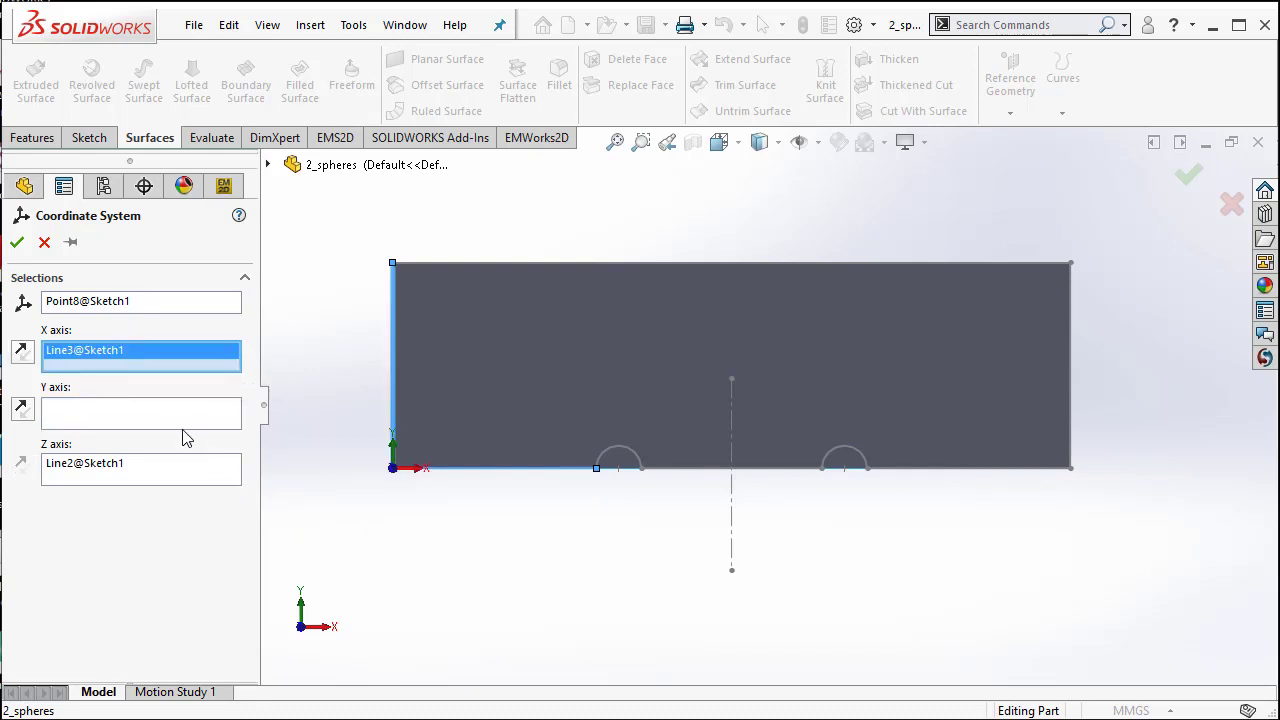
{"action": "left_click", "coordinate": [115, 470]}
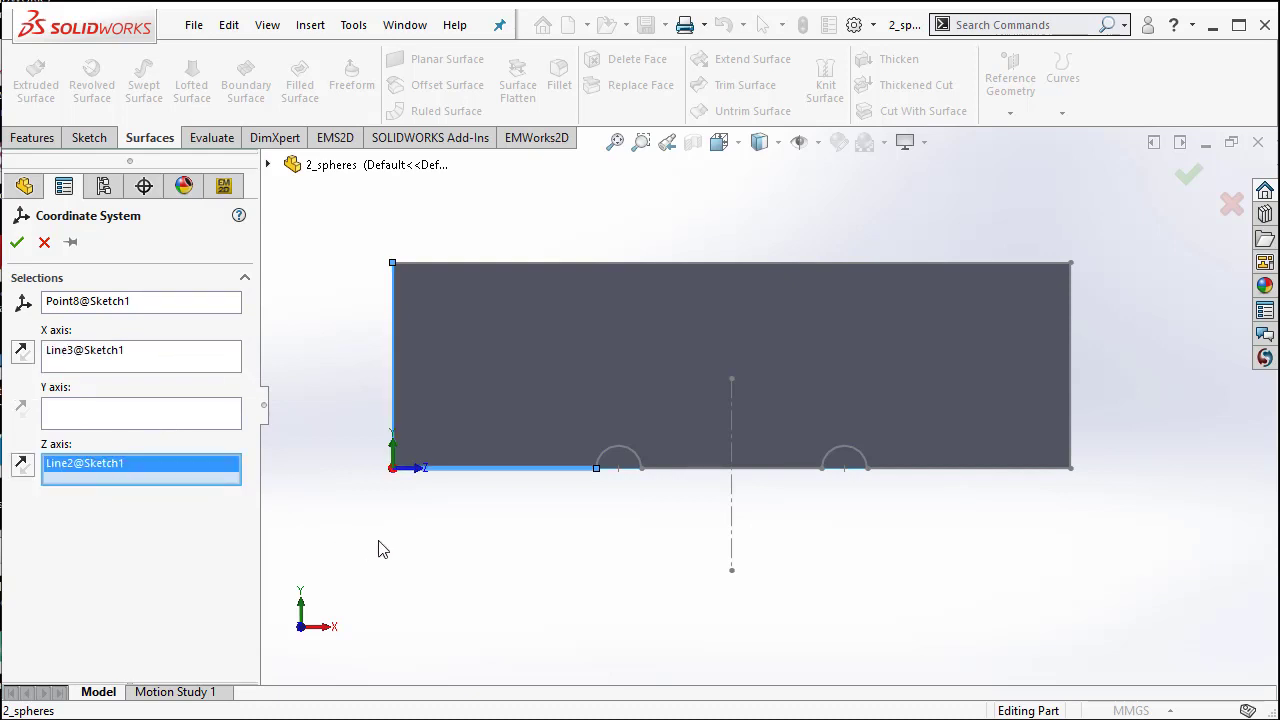
{"action": "mouse_move", "coordinate": [395, 550]}
{"action": "middle_mouse_down"}
{"action": "mouse_move", "coordinate": [437, 560]}
{"action": "mouse_move", "coordinate": [180, 442]}
{"action": "middle_mouse_up"}
{"action": "left_click", "coordinate": [106, 360]}
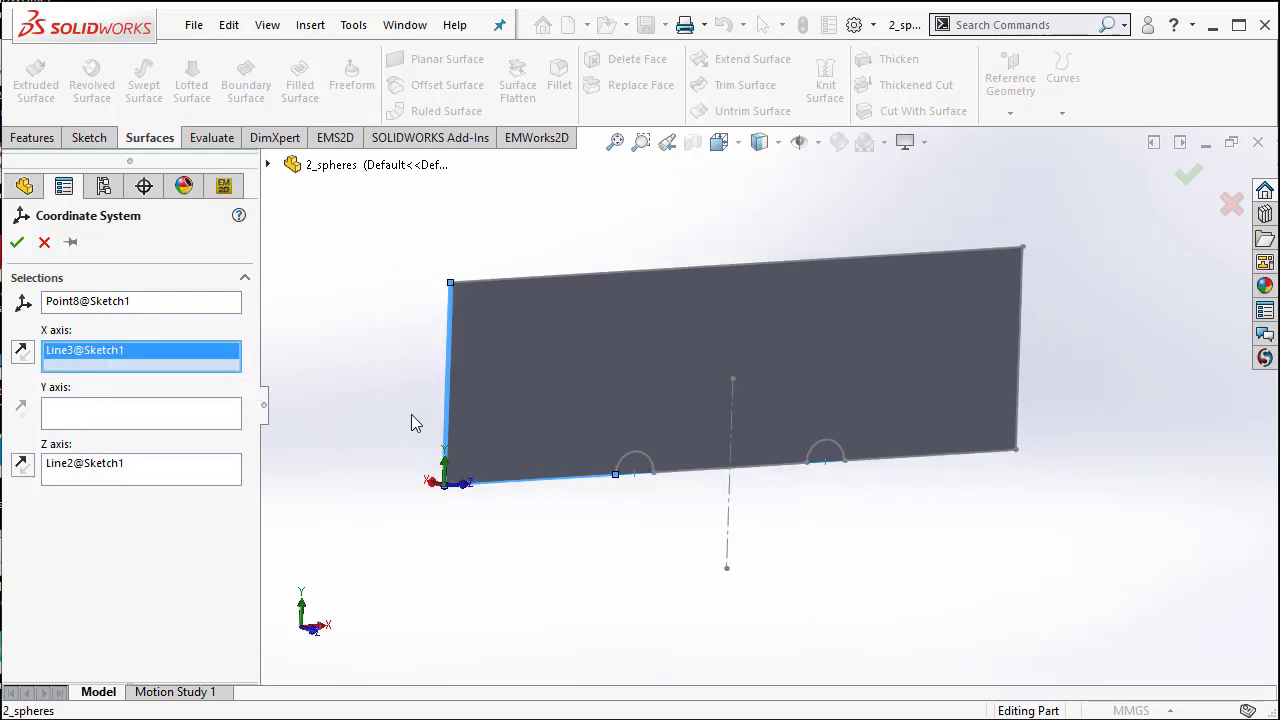
{"action": "left_click", "coordinate": [447, 410]}
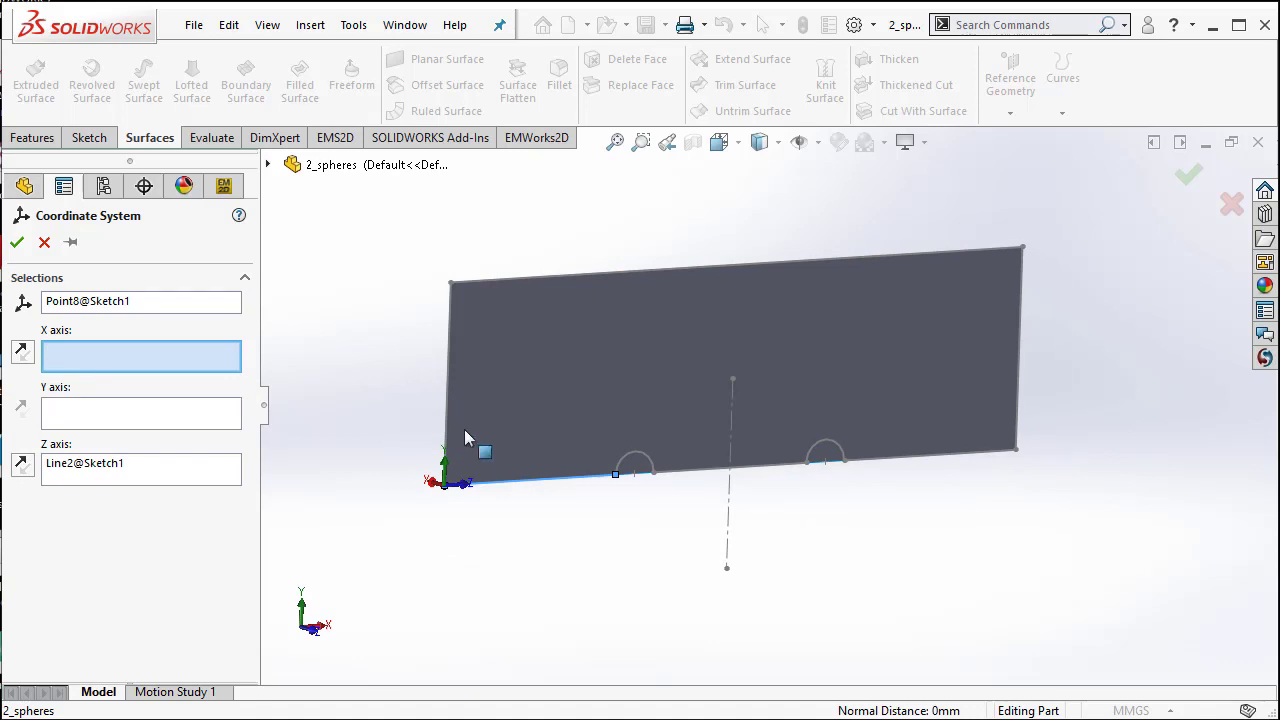
Assign the large surface's left vertical edge to the coordinate system's X axis and finish the coordinate system.
{"action": "left_click", "coordinate": [448, 422]}
{"action": "scroll", "coordinate": [463, 517], "scroll_direction": "down", "scroll_amount": 1}
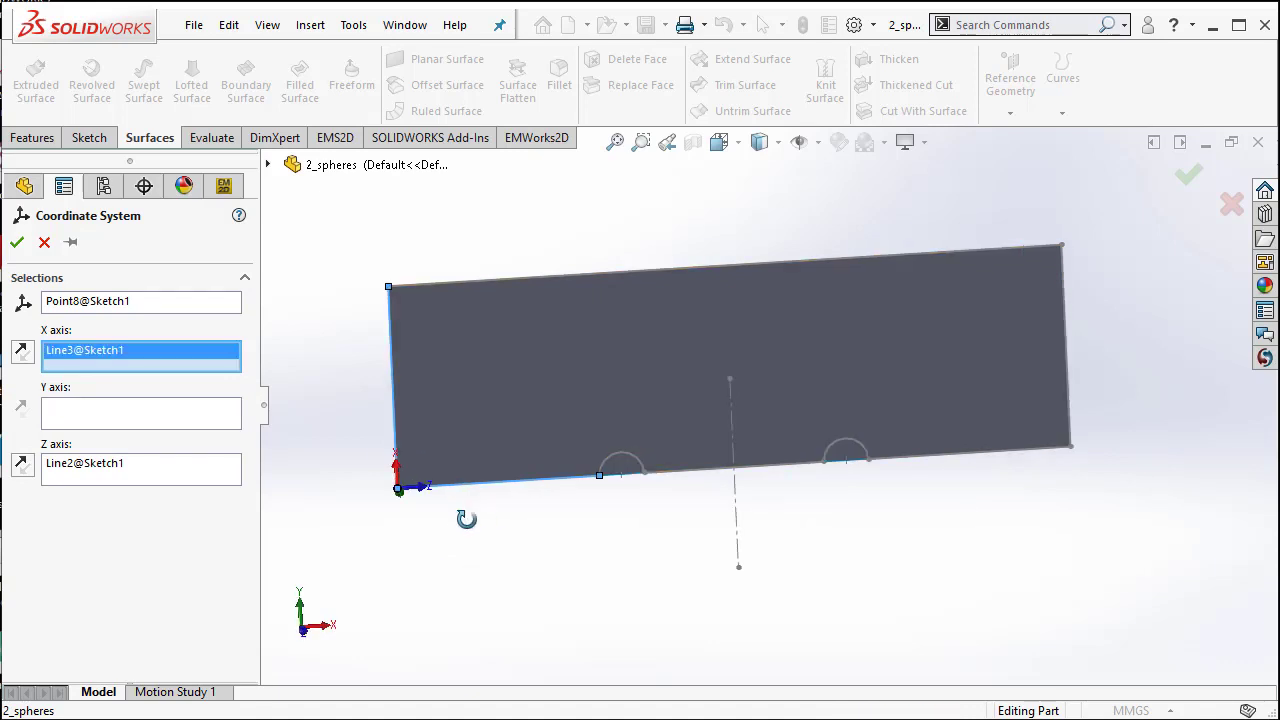
{"action": "scroll", "coordinate": [480, 500], "scroll_direction": "down", "scroll_amount": 3}
{"action": "scroll", "coordinate": [405, 502], "scroll_direction": "down", "scroll_amount": 1}
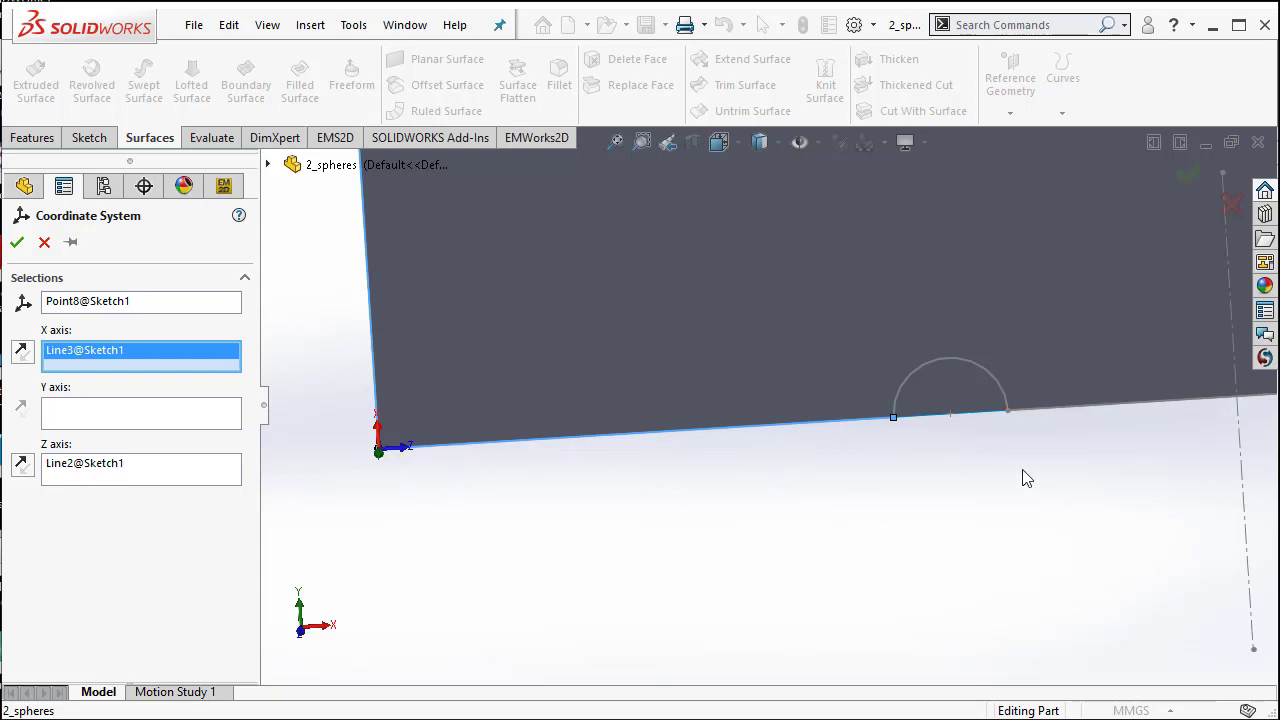
{"action": "scroll", "coordinate": [1030, 477], "scroll_direction": "up", "scroll_amount": 3}
{"action": "scroll", "coordinate": [1030, 477], "scroll_direction": "up", "scroll_amount": 1}
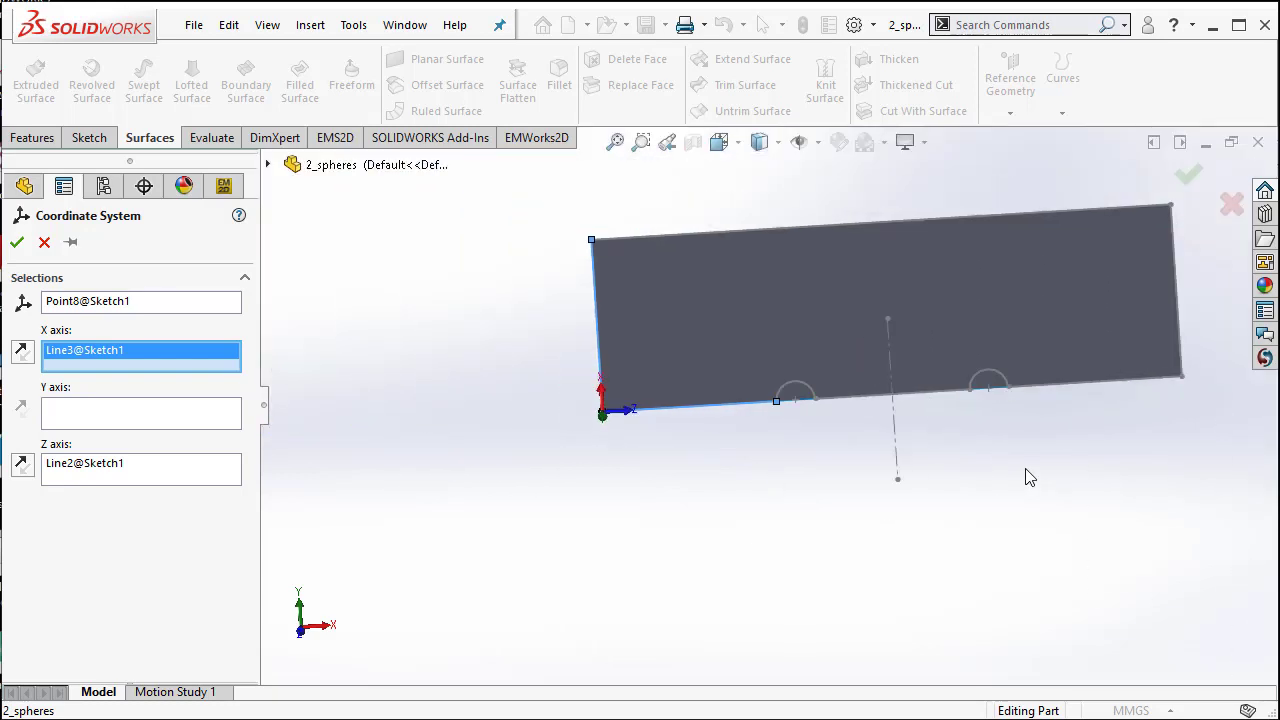
{"action": "scroll", "coordinate": [1220, 312], "scroll_direction": "down", "scroll_amount": 1}
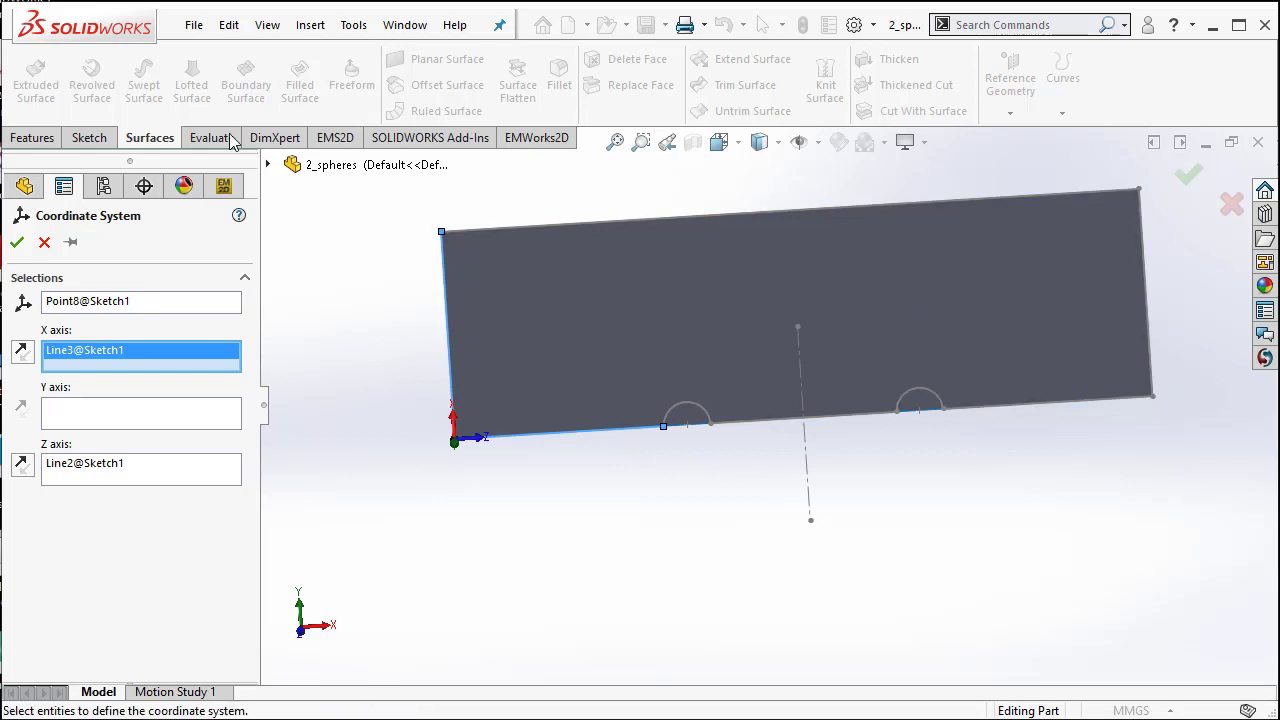
{"action": "left_click", "coordinate": [17, 245]}
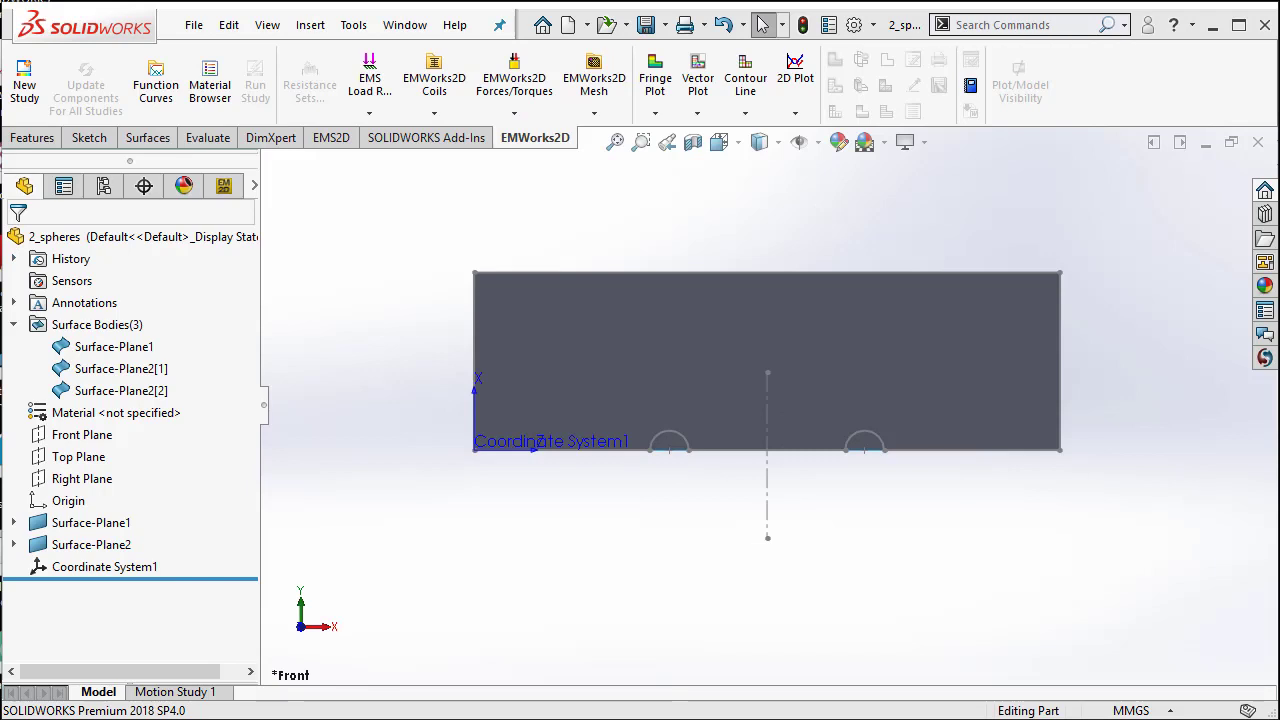
Create an electrostatic EMWorks2D study named Study 1 with the Axisymmetric (RZ) solution type referenced to Coordinate System1.
{"action": "left_click", "coordinate": [224, 192]}
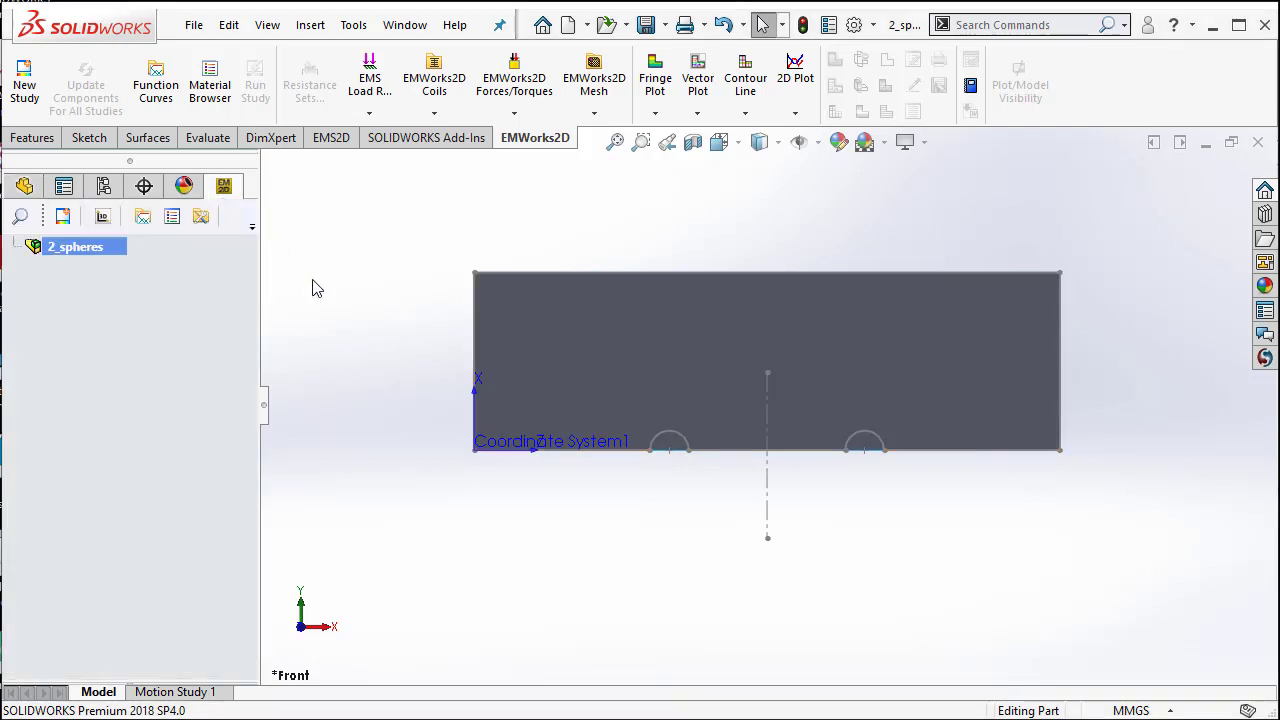
{"action": "right_click", "coordinate": [117, 256]}
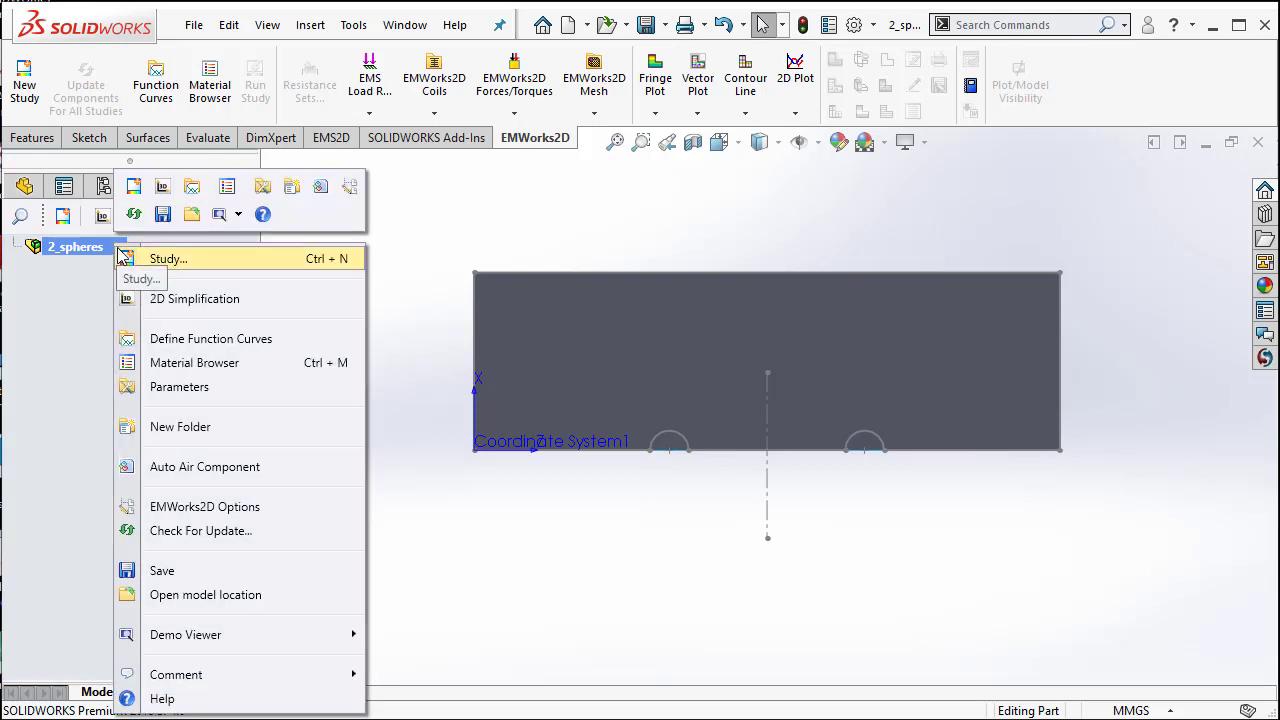
{"action": "left_click", "coordinate": [198, 264]}
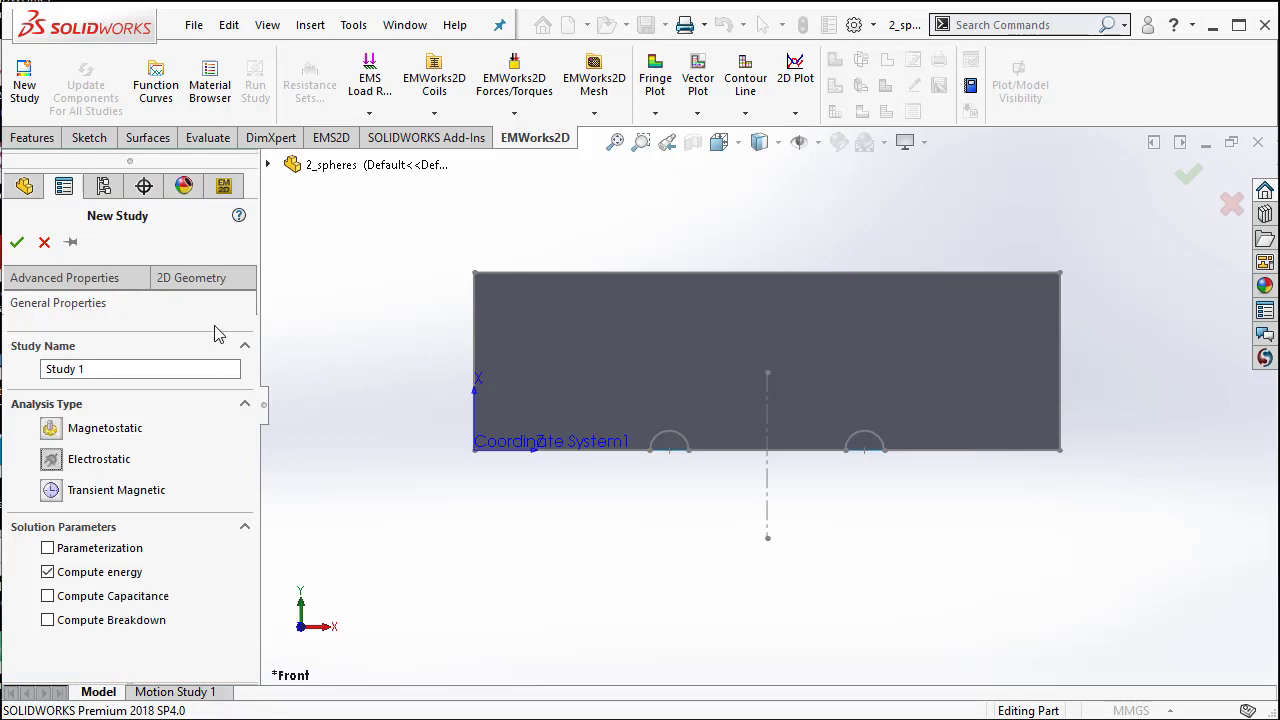
{"action": "left_click", "coordinate": [203, 280]}
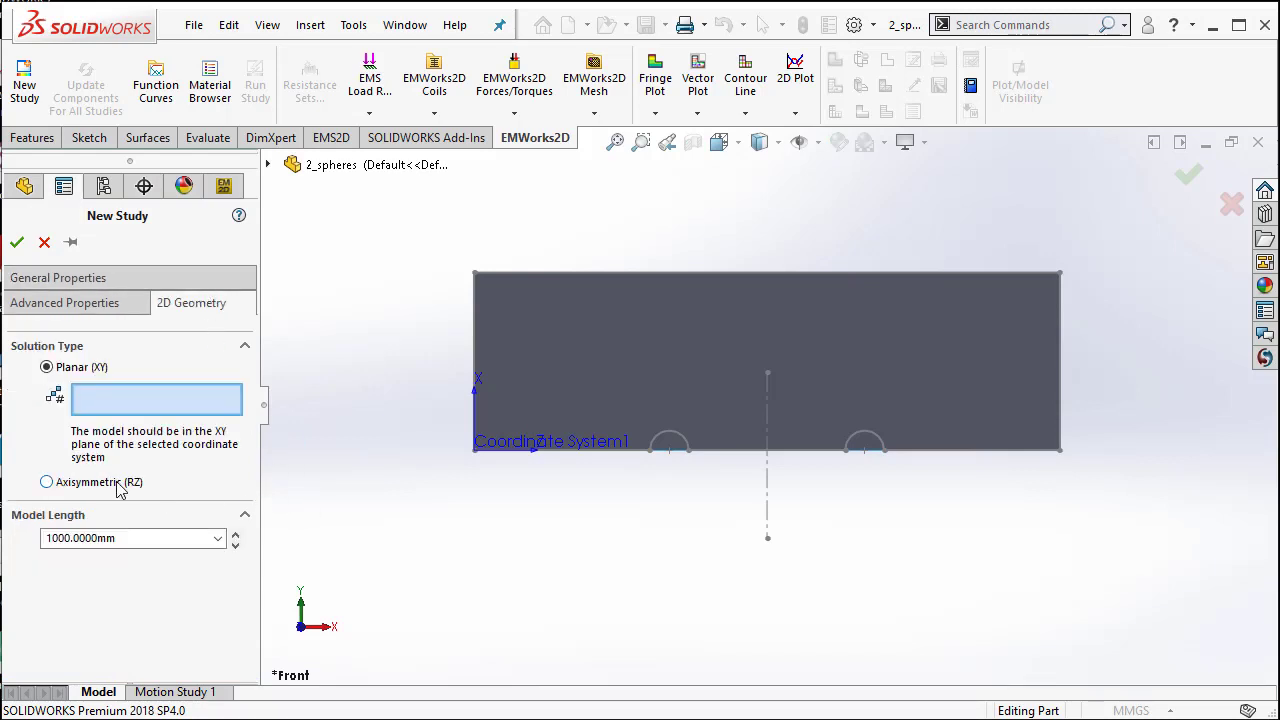
{"action": "left_click", "coordinate": [47, 482]}
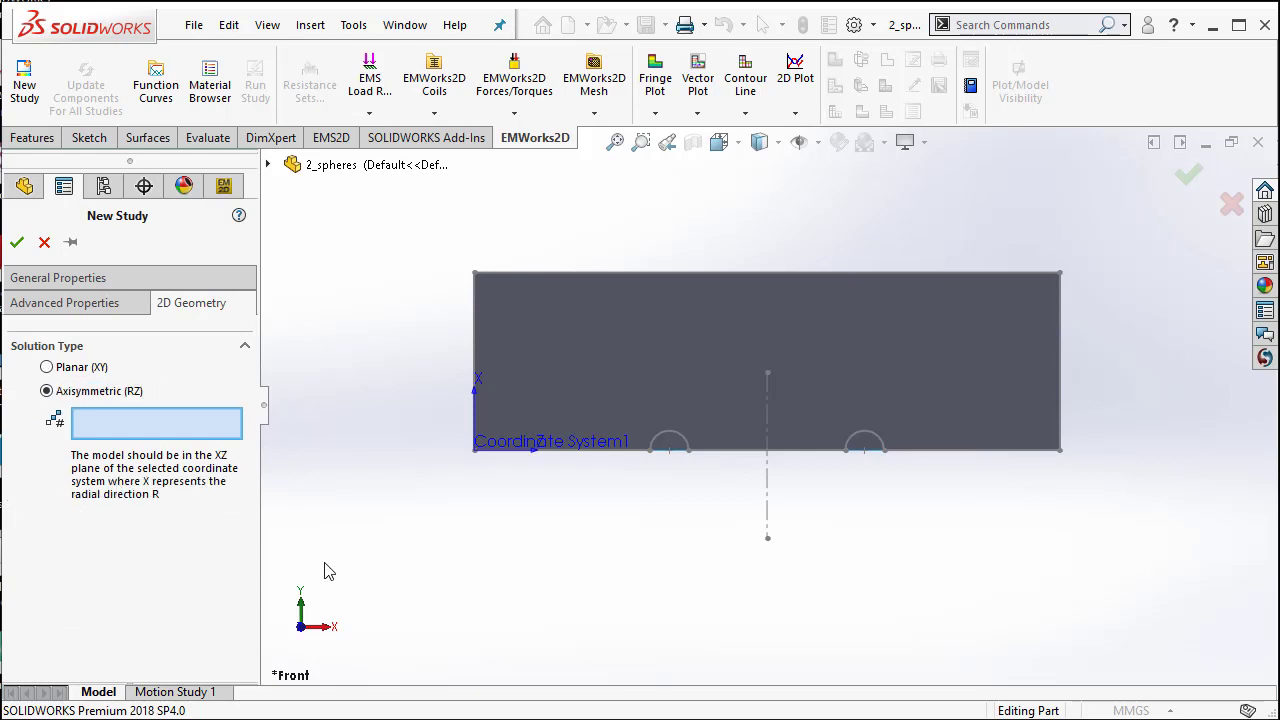
{"action": "left_click", "coordinate": [556, 447]}
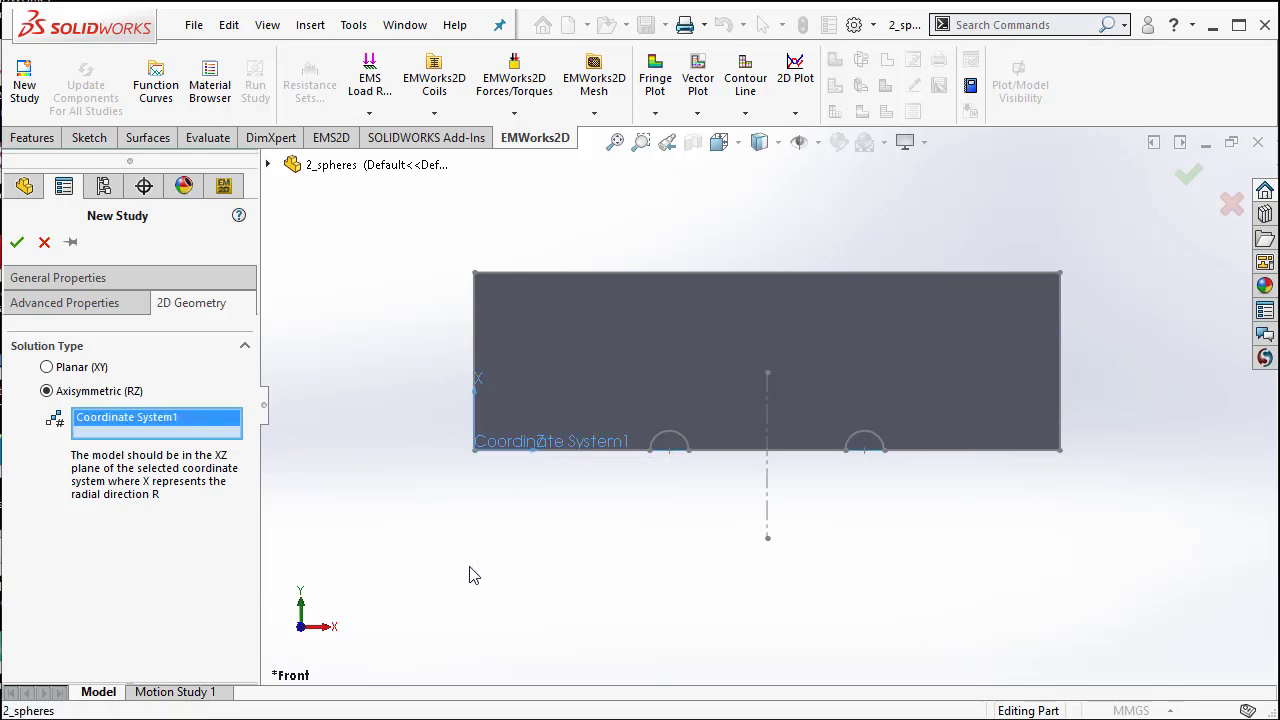
{"action": "left_click", "coordinate": [16, 243]}
{"action": "left_click", "coordinate": [16, 242]}
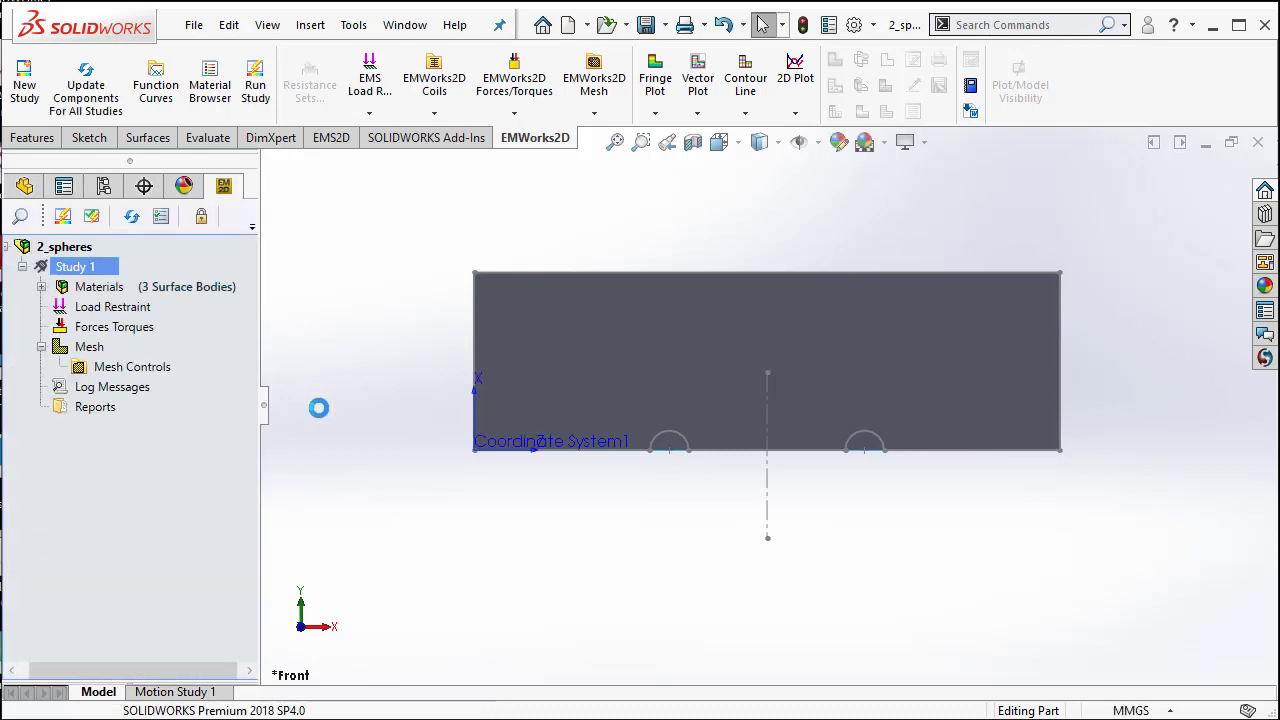
Identify the large surrounding surface among the study's bodies and assign it the favorite material Air.
{"action": "left_click", "coordinate": [41, 287]}
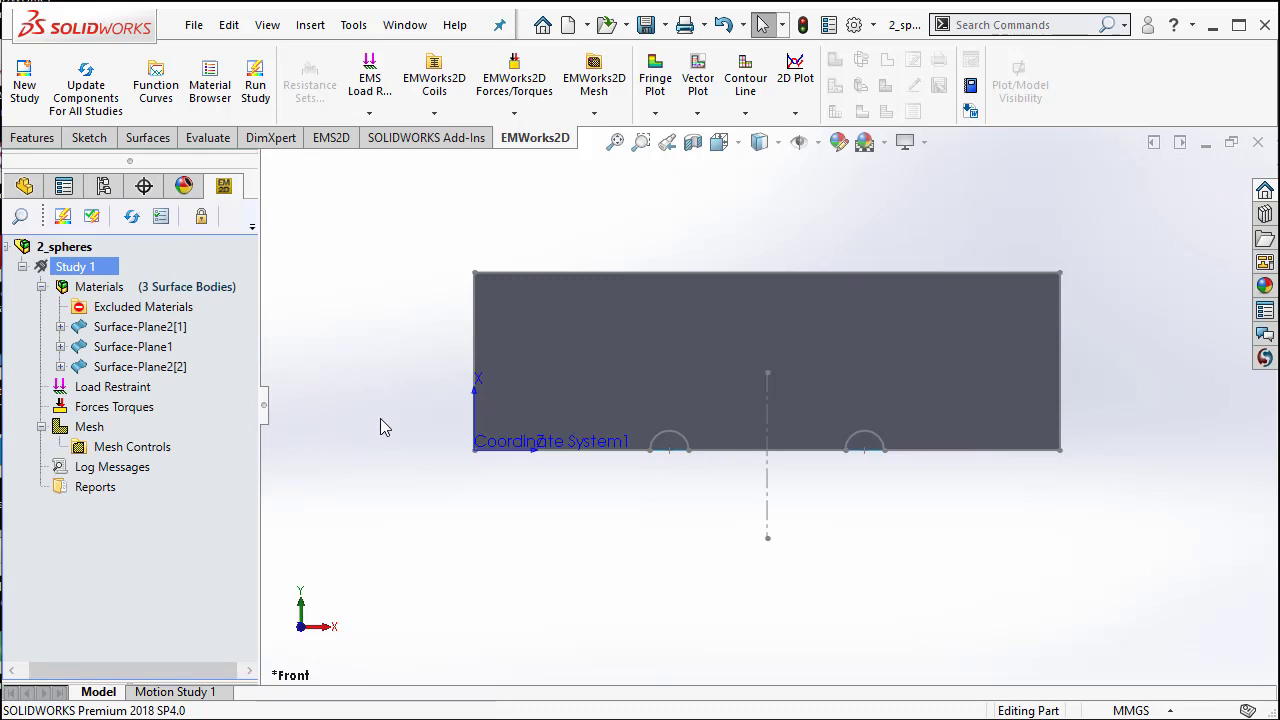
{"action": "left_click", "coordinate": [148, 331]}
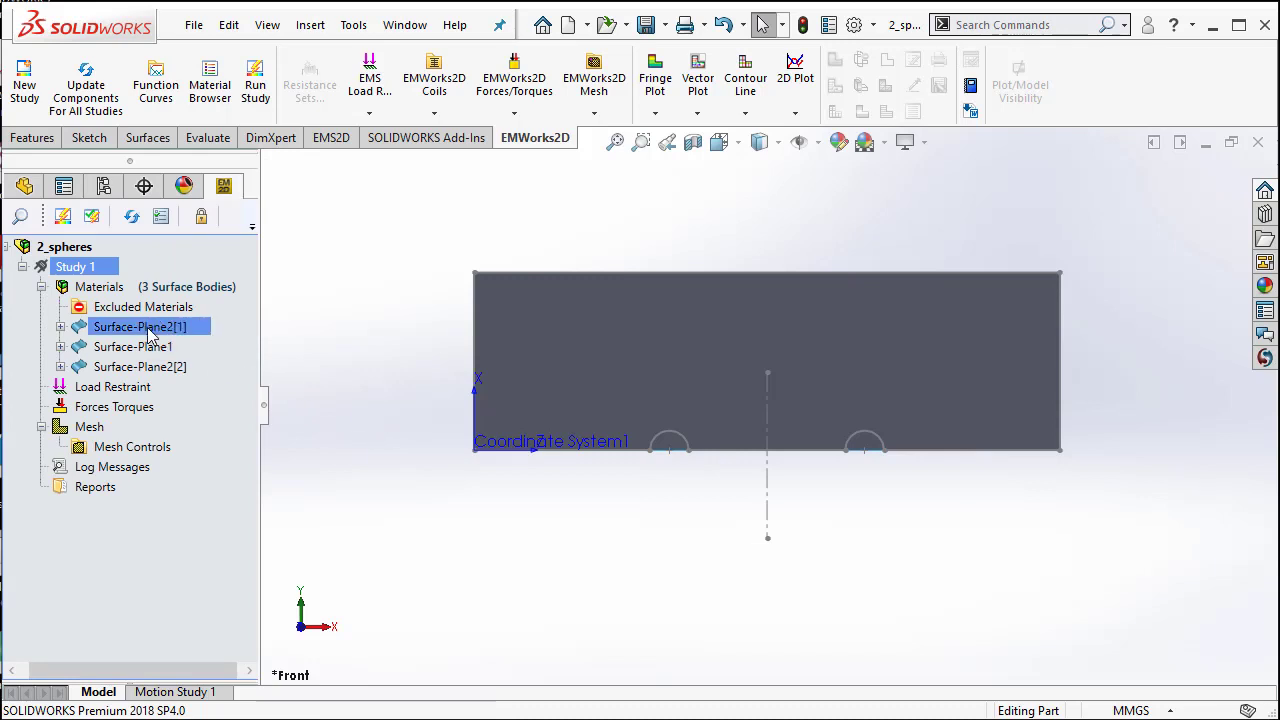
{"action": "left_click", "coordinate": [665, 327]}
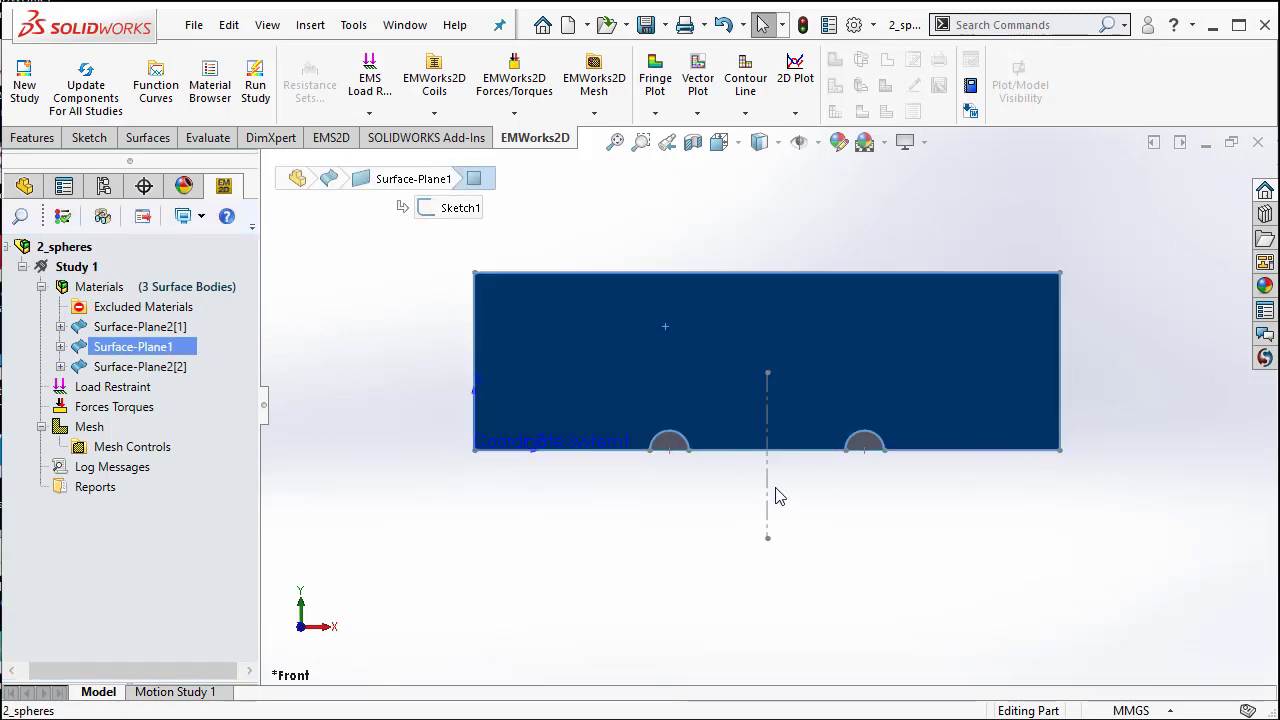
{"action": "right_click", "coordinate": [152, 355]}
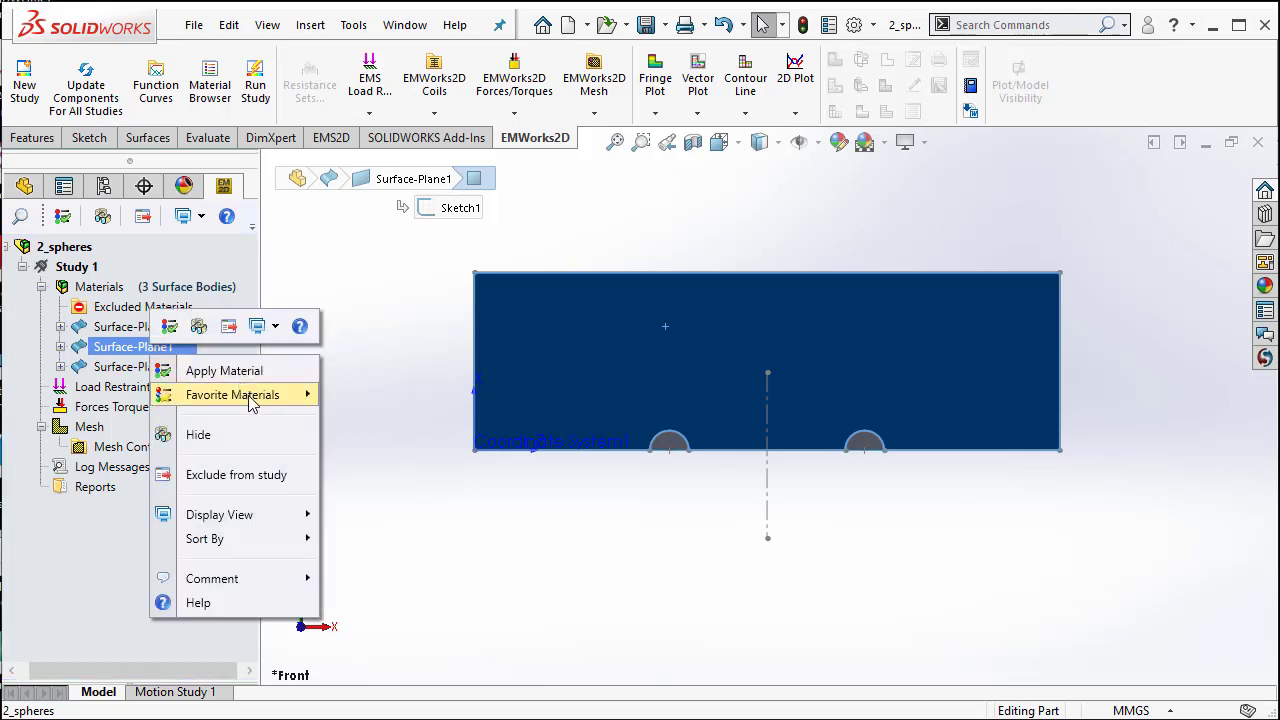
{"action": "mouse_move", "coordinate": [250, 399]}
{"action": "left_click", "coordinate": [366, 394]}
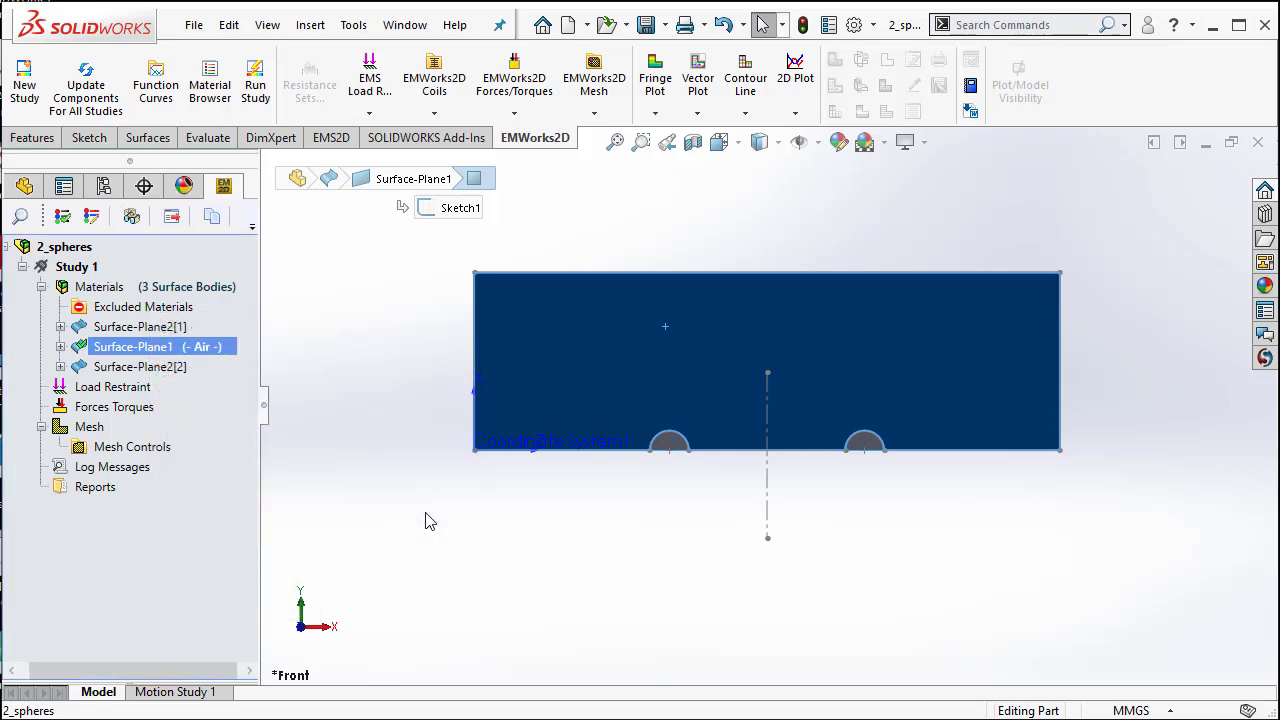
Assign the favorite material Copper to both semicircular surfaces, Surface-Plane2[1] and Surface-Plane2[2].
{"action": "left_click", "coordinate": [140, 327]}
{"action": "left_click", "coordinate": [150, 367], "text": "ctrl"}
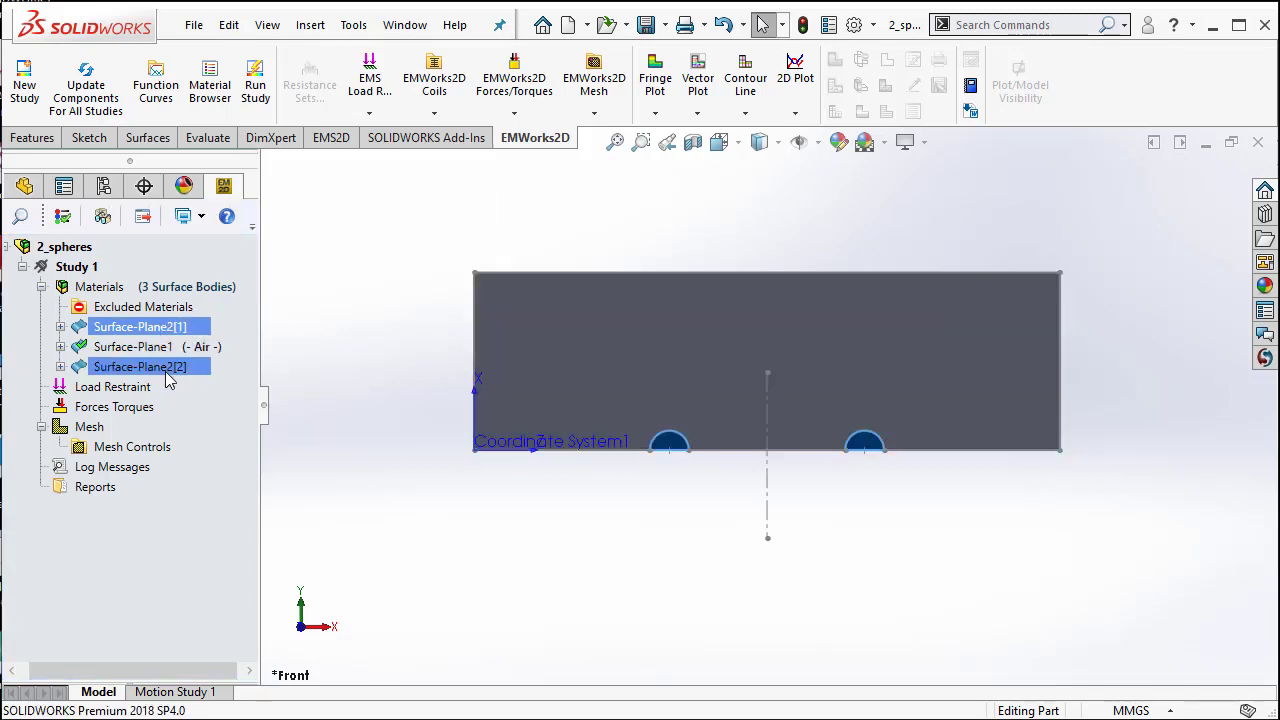
{"action": "right_click", "coordinate": [168, 373]}
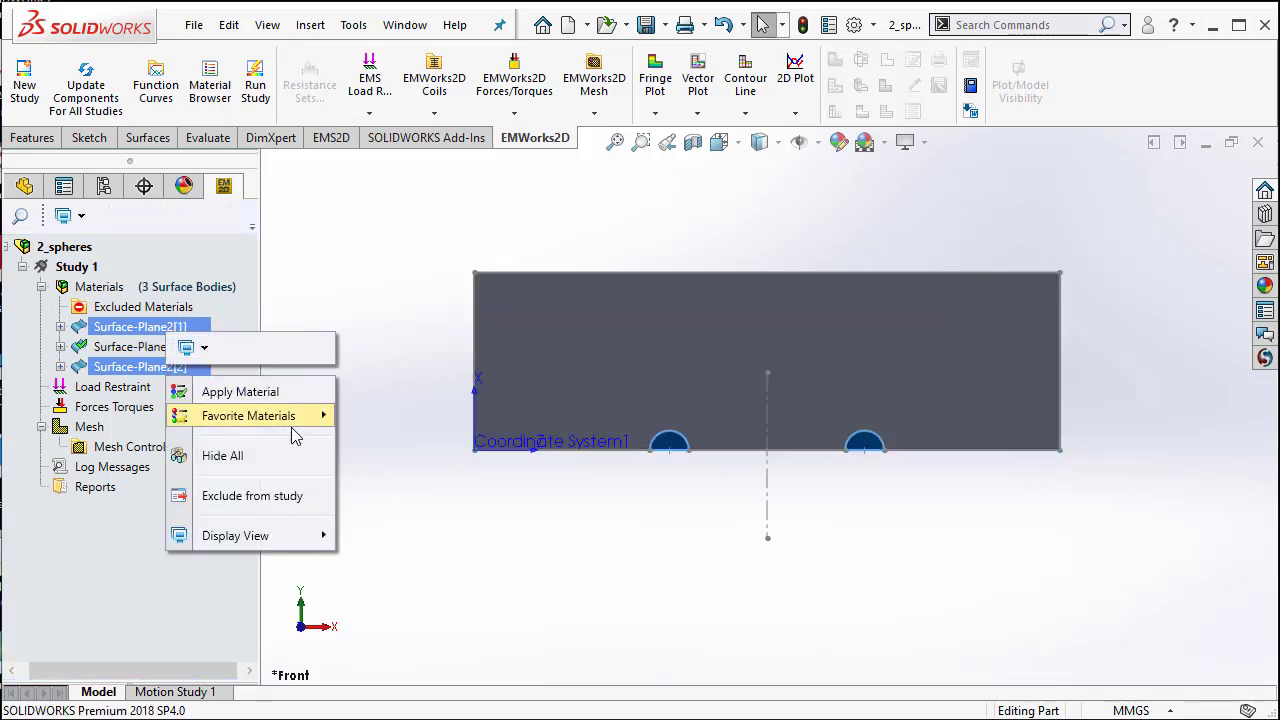
{"action": "mouse_move", "coordinate": [291, 420]}
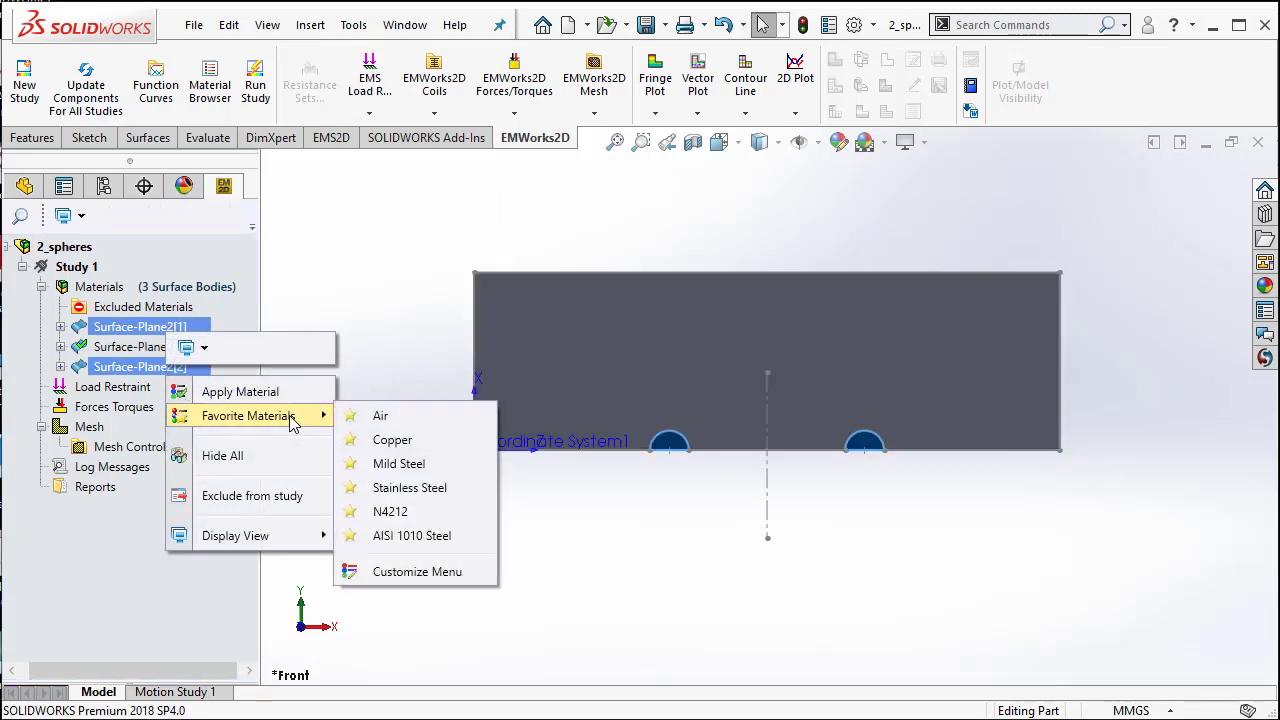
{"action": "left_click", "coordinate": [405, 444]}
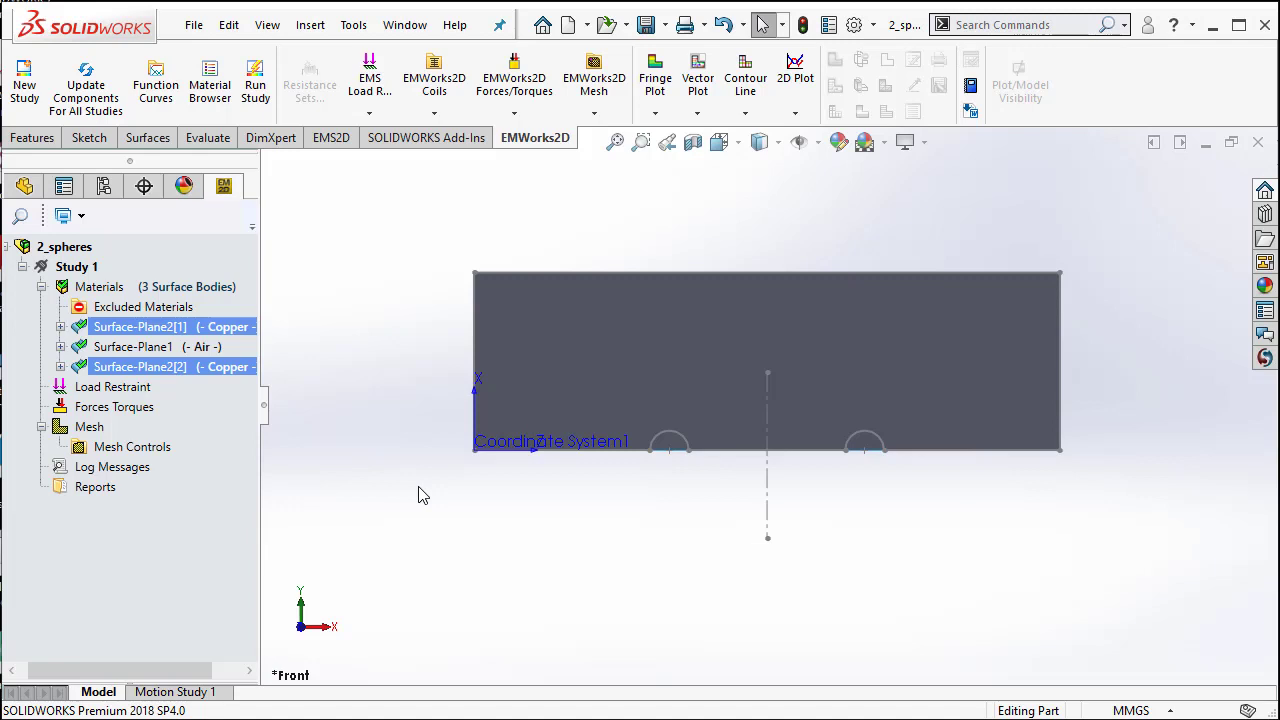
Apply a fixed voltage load to the face of the left semicircle.
{"action": "scroll", "coordinate": [723, 457], "scroll_direction": "down", "scroll_amount": 3}
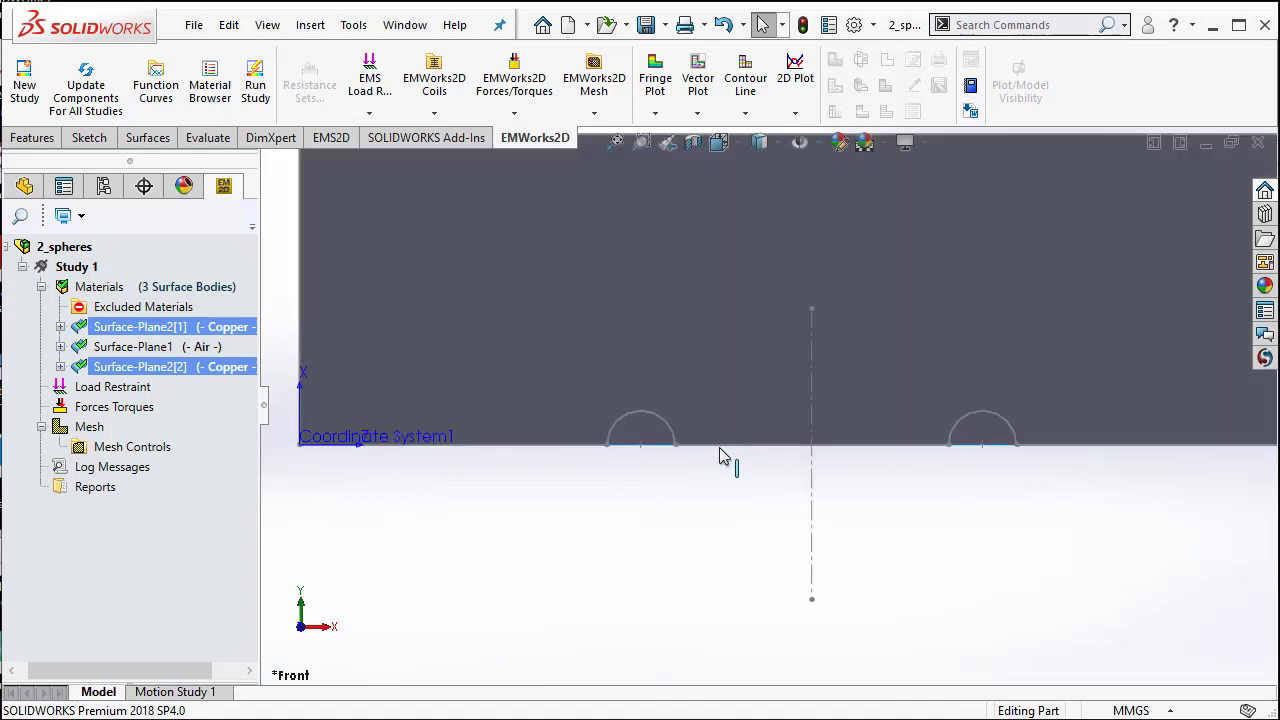
{"action": "left_click", "coordinate": [640, 430]}
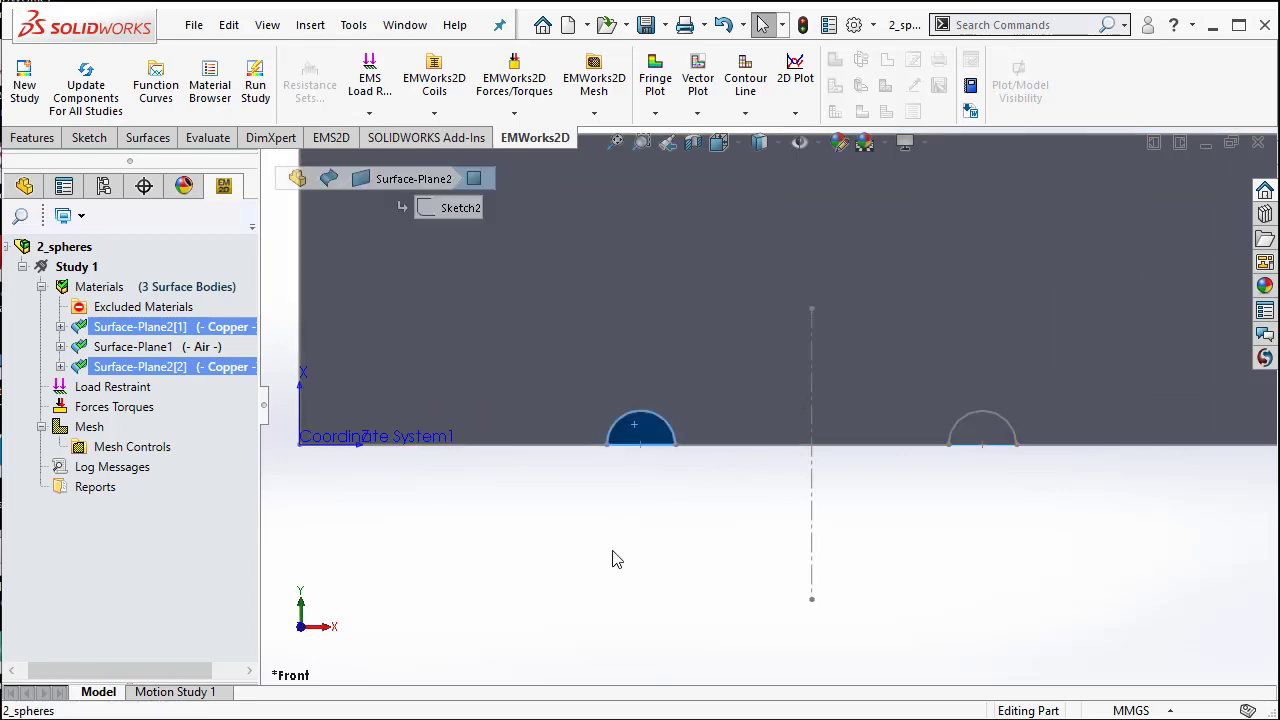
{"action": "right_click", "coordinate": [130, 395]}
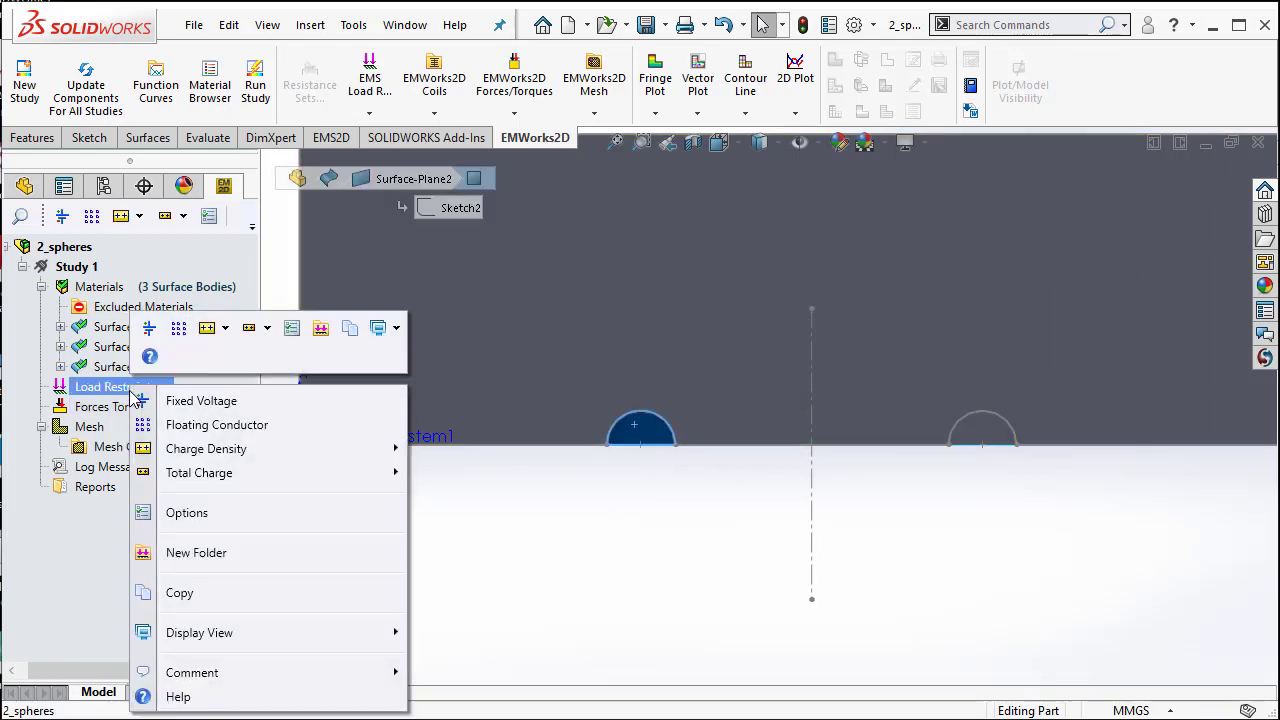
{"action": "left_click", "coordinate": [203, 401]}
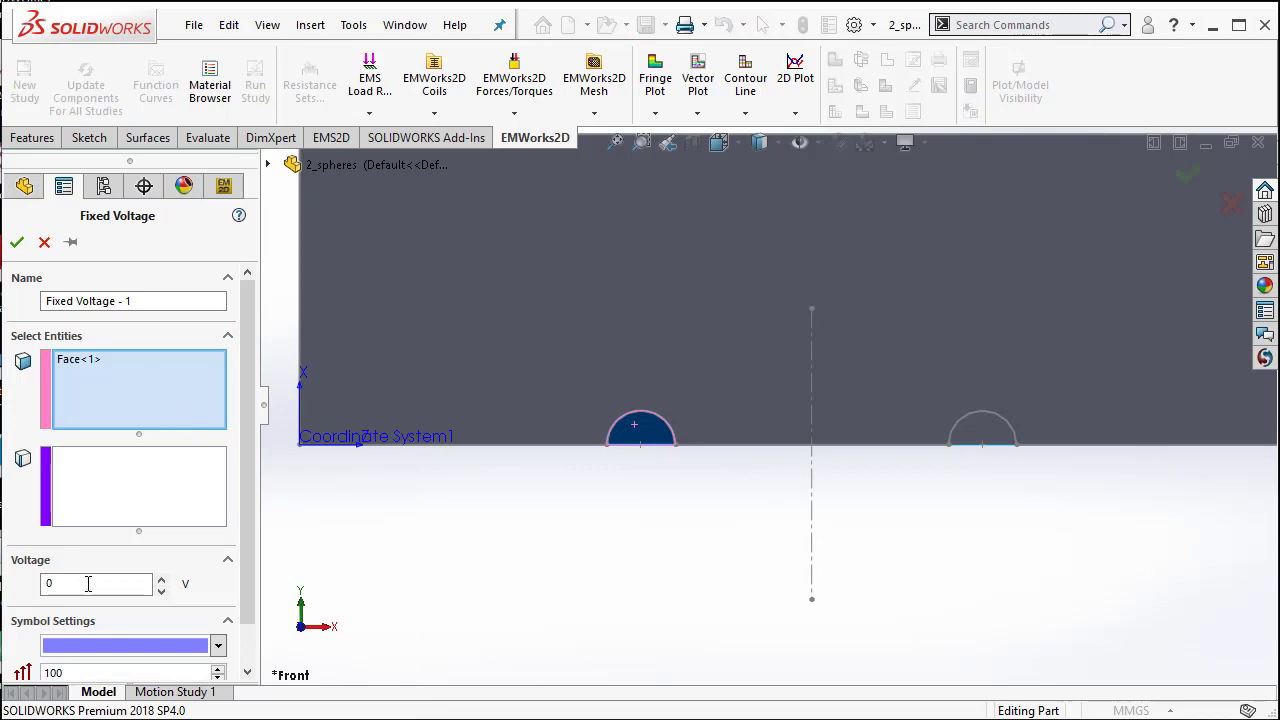
{"action": "double_click", "coordinate": [88, 585]}
{"action": "left_click", "coordinate": [17, 242]}
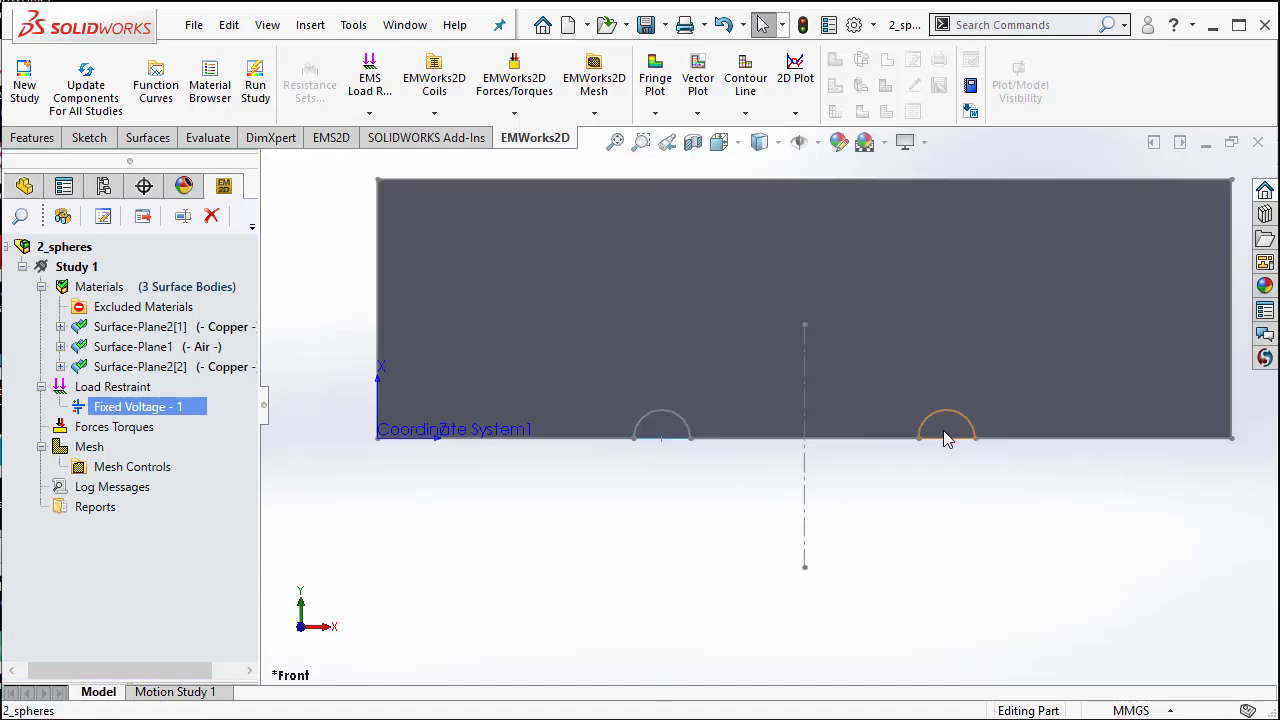
Apply a fixed voltage of -400 V to the face of the right semicircle.
{"action": "left_click", "coordinate": [945, 428]}
{"action": "right_click", "coordinate": [98, 387]}
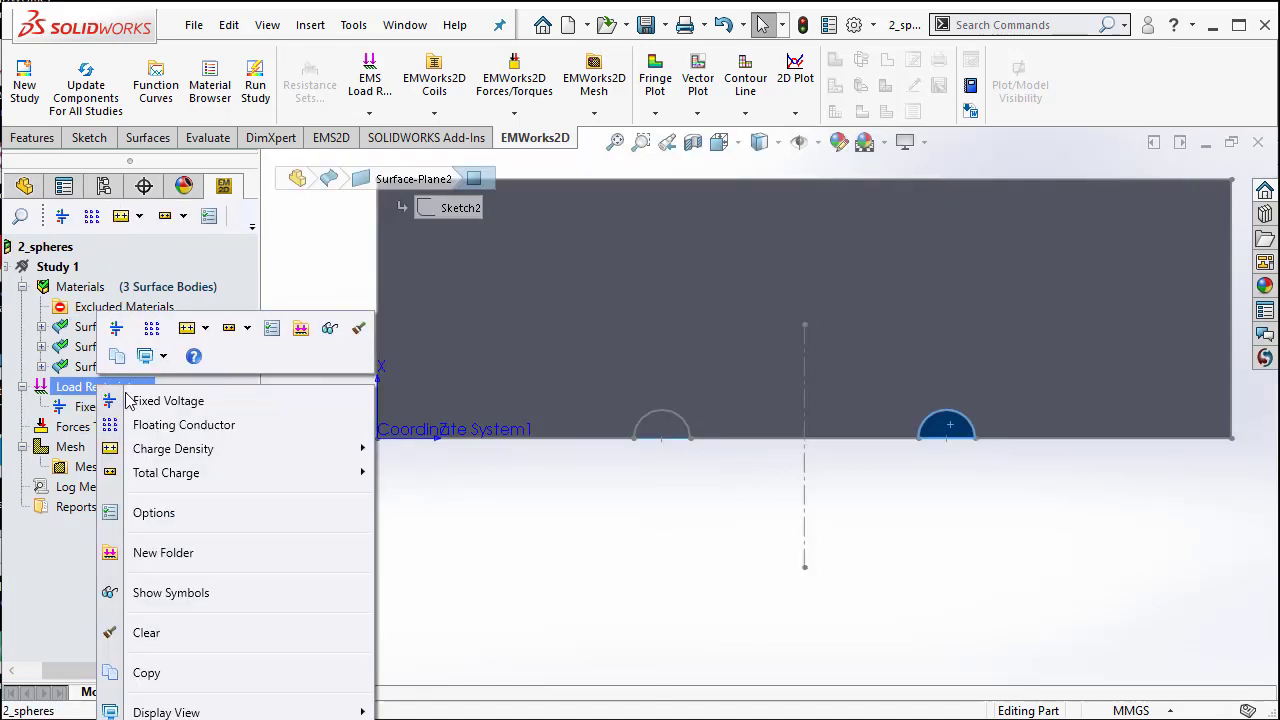
{"action": "left_click", "coordinate": [147, 401]}
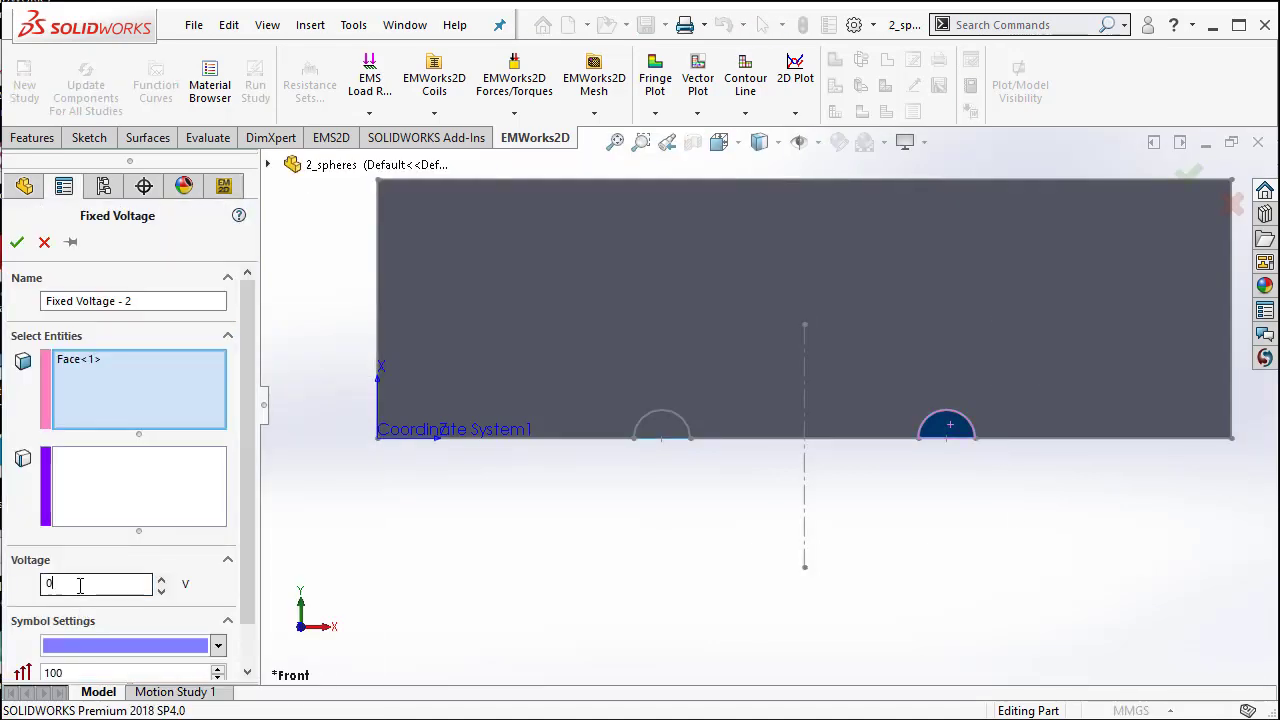
{"action": "double_click", "coordinate": [63, 585]}
{"action": "type", "text": "-400"}
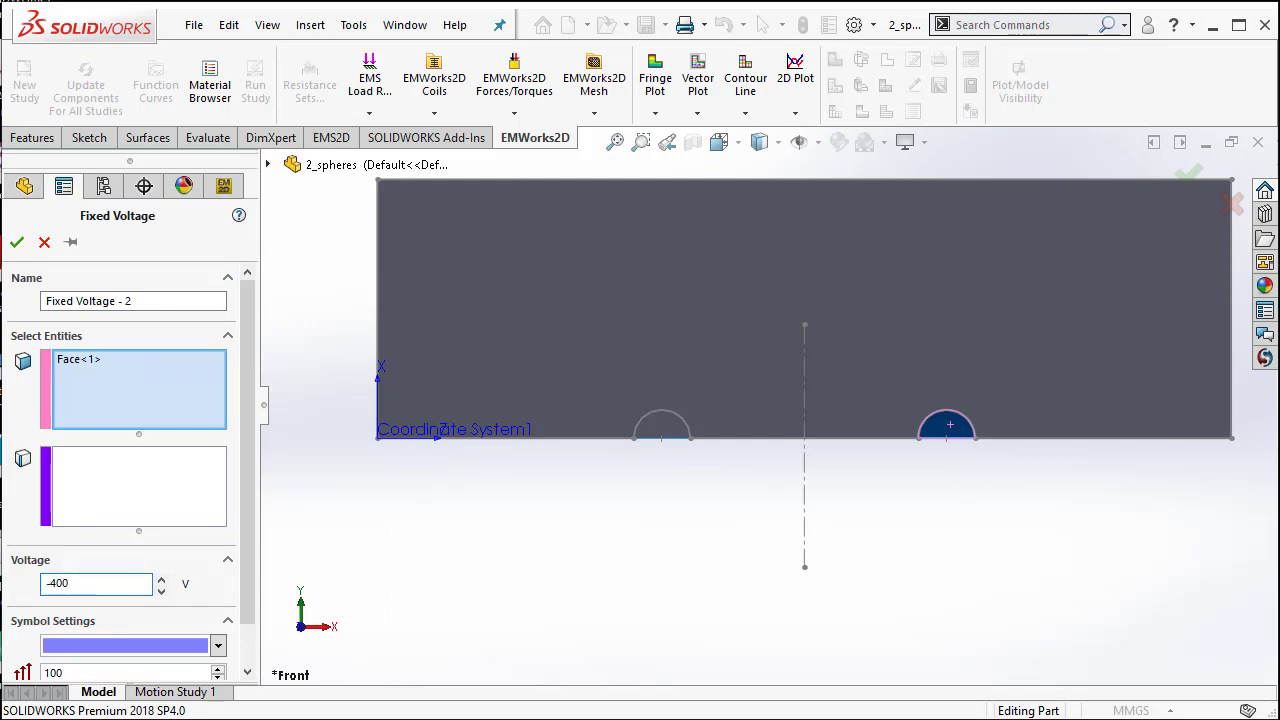
{"action": "left_click", "coordinate": [16, 242]}
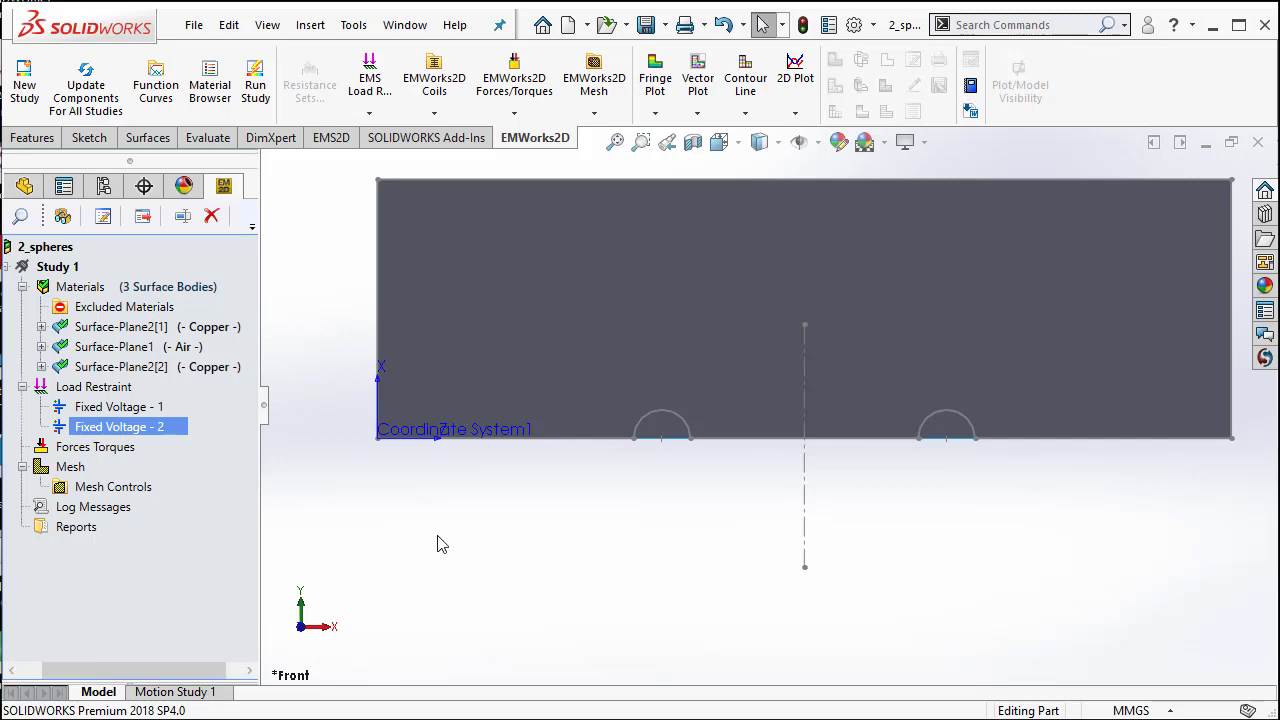
Create the study's mesh with accurate curvature representation enabled, the options factor set to 1.05 and the density shifted toward fine.
{"action": "right_click", "coordinate": [96, 470]}
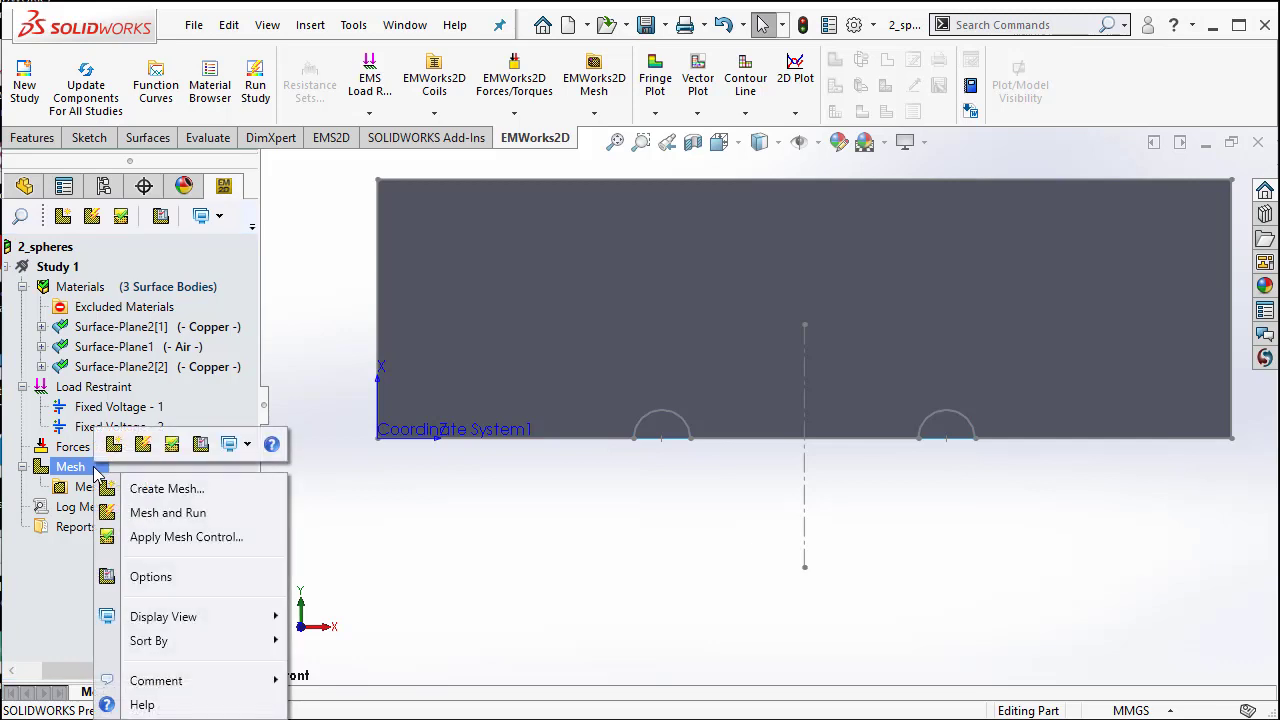
{"action": "left_click", "coordinate": [185, 489]}
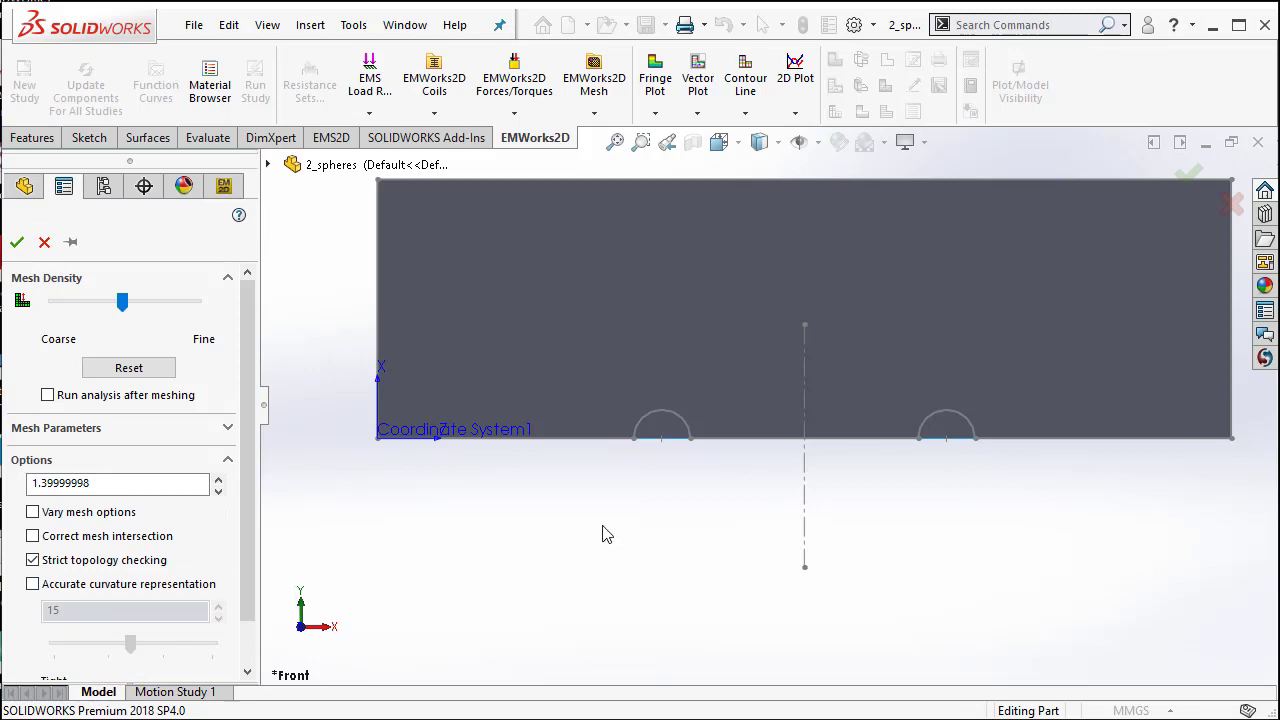
{"action": "left_click", "coordinate": [68, 584]}
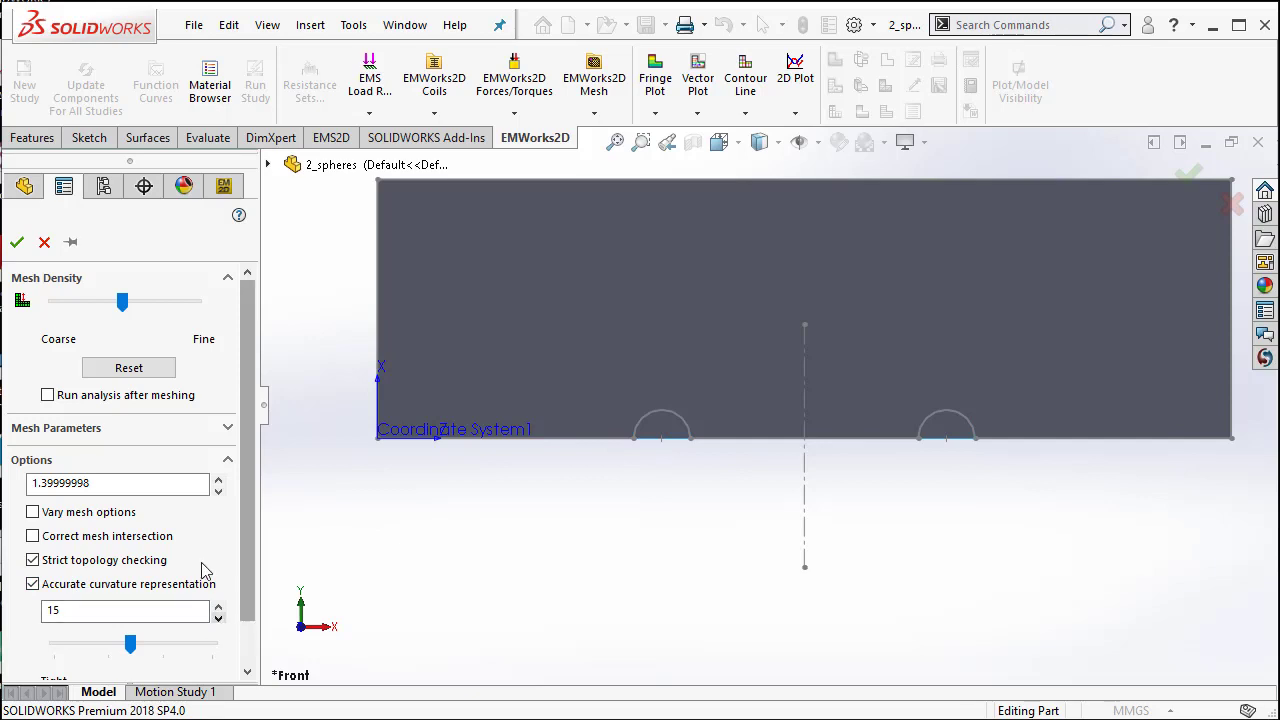
{"action": "double_click", "coordinate": [70, 484]}
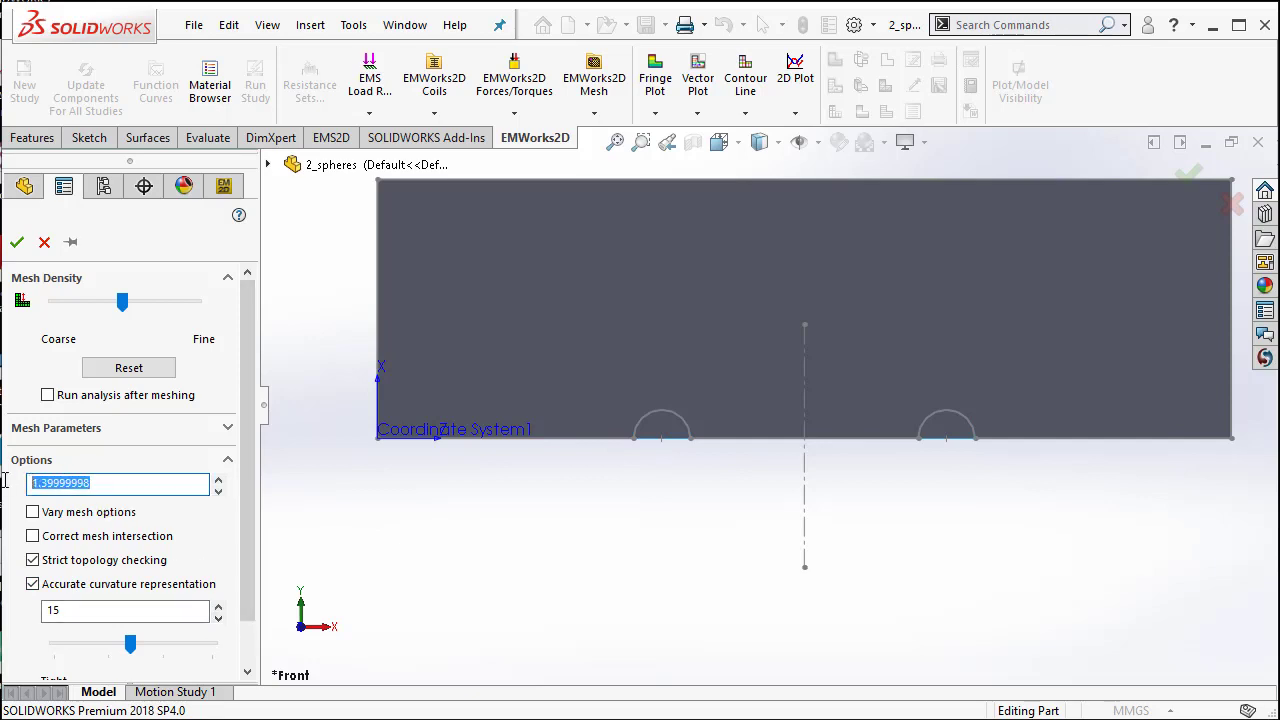
{"action": "type", "text": "1.05"}
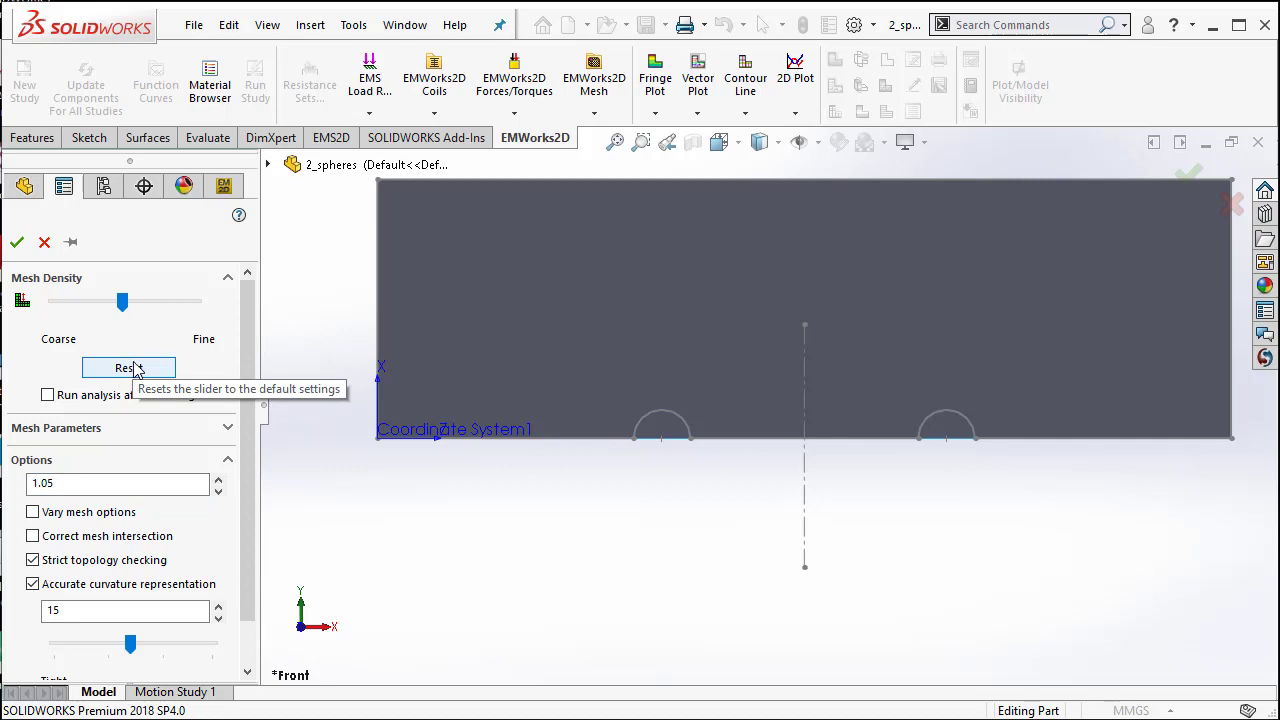
{"action": "left_click_drag", "start_coordinate": [124, 301], "coordinate": [163, 310]}
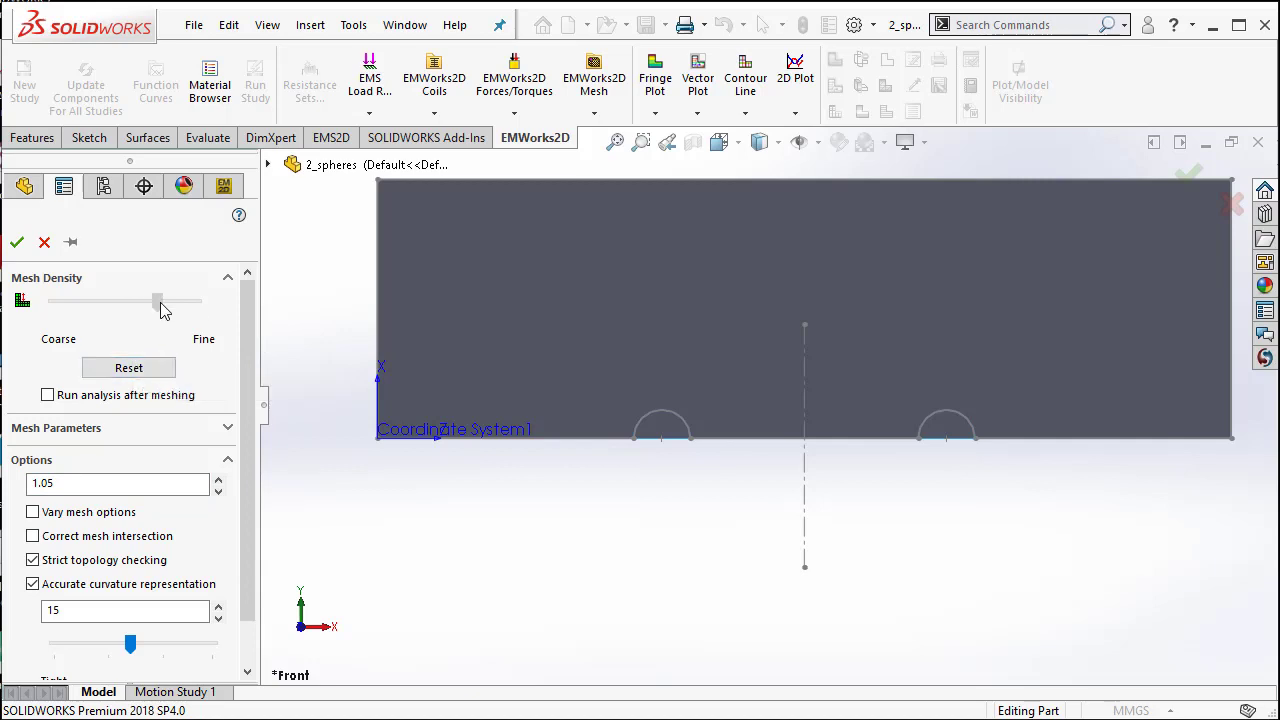
{"action": "left_click", "coordinate": [18, 246]}
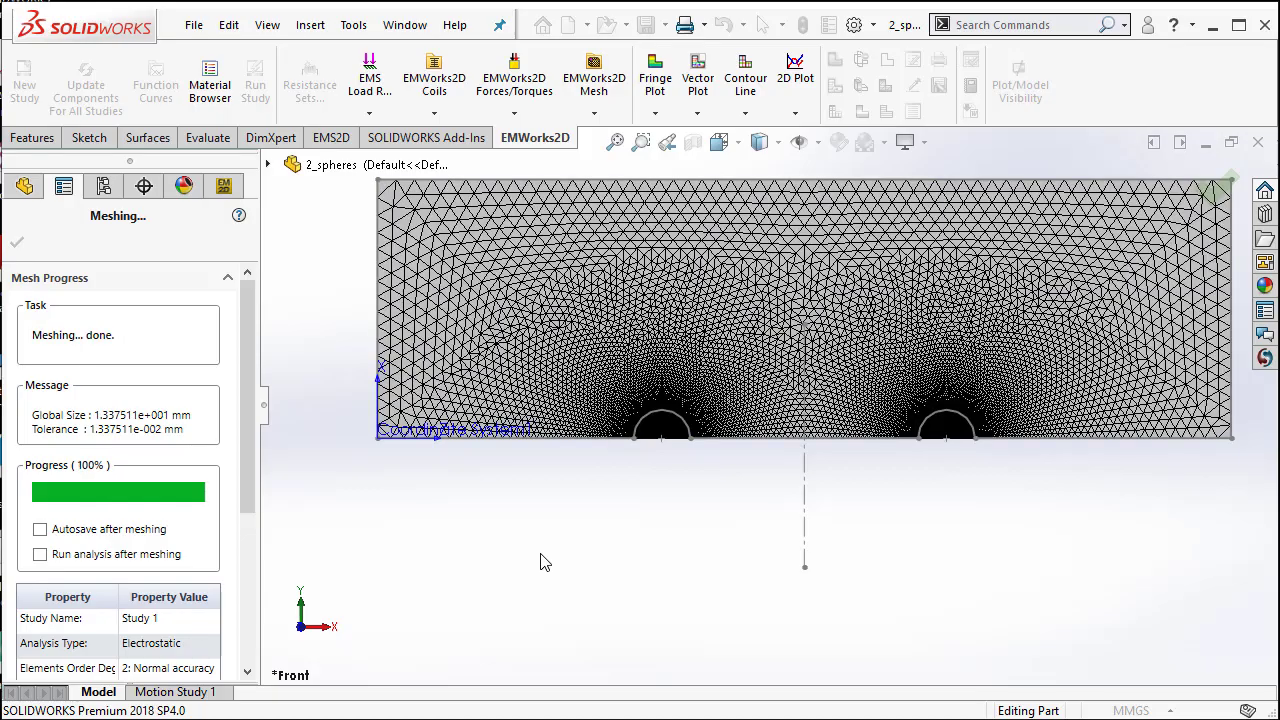
Inspect the mesh around the two semicircles and run Study 1.
{"action": "scroll", "coordinate": [819, 453], "scroll_direction": "down", "scroll_amount": 3}
{"action": "scroll", "coordinate": [649, 407], "scroll_direction": "down", "scroll_amount": 2}
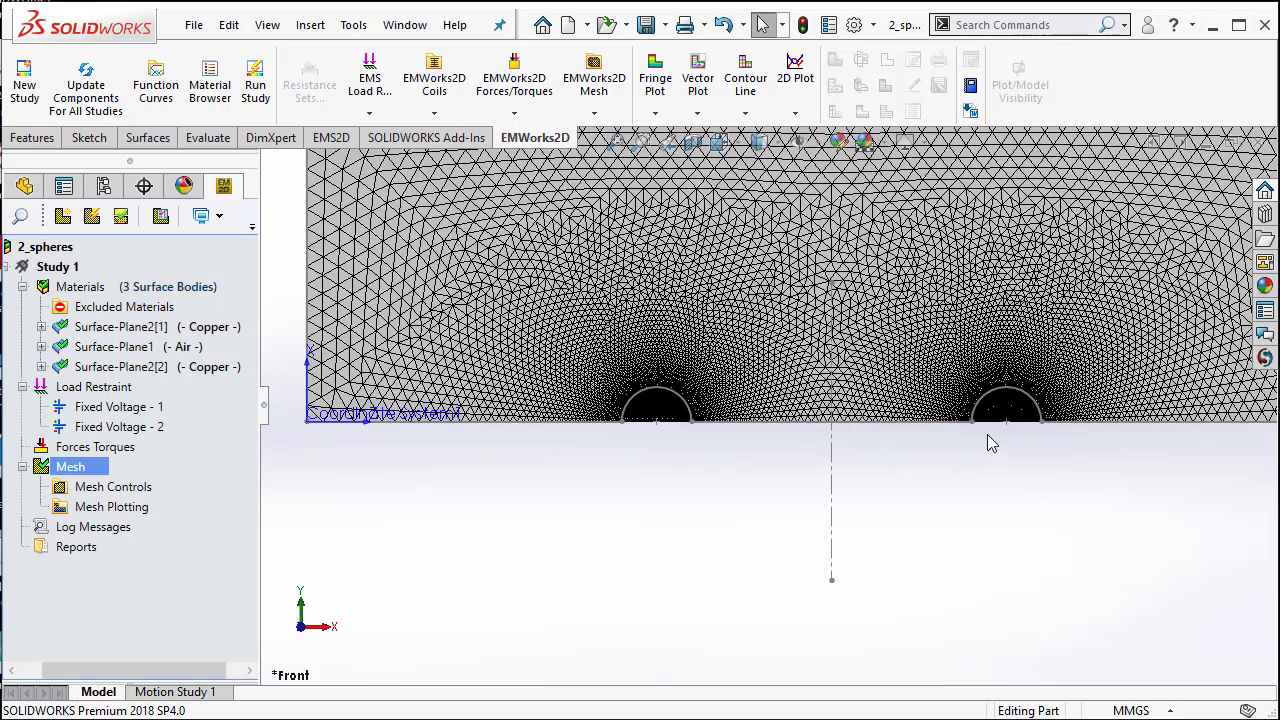
{"action": "key", "text": "z"}
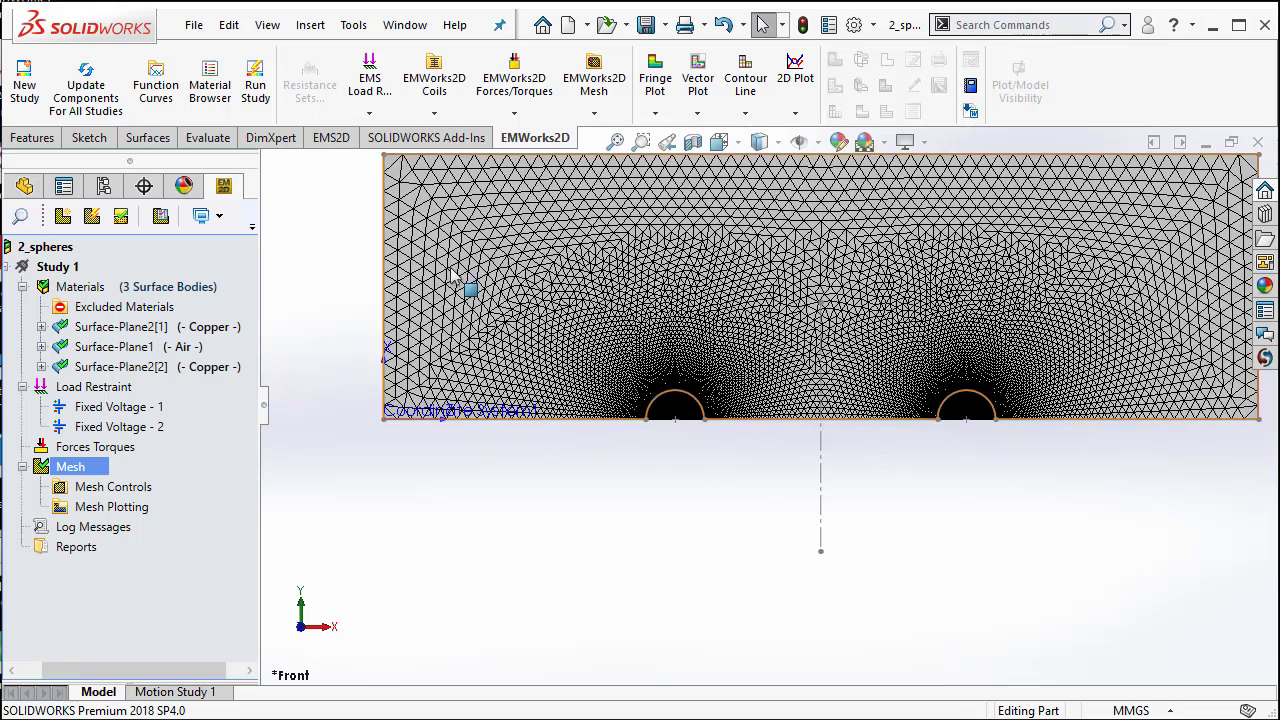
{"action": "right_click", "coordinate": [86, 270]}
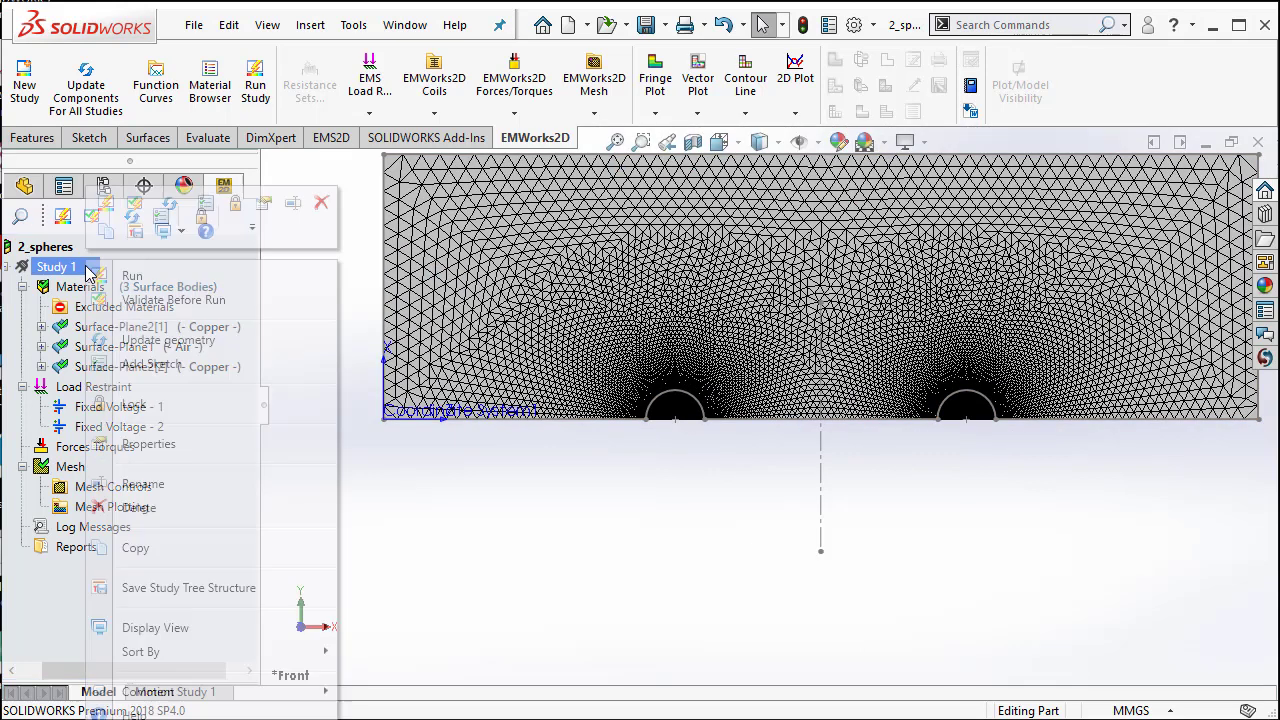
{"action": "left_click", "coordinate": [150, 283]}
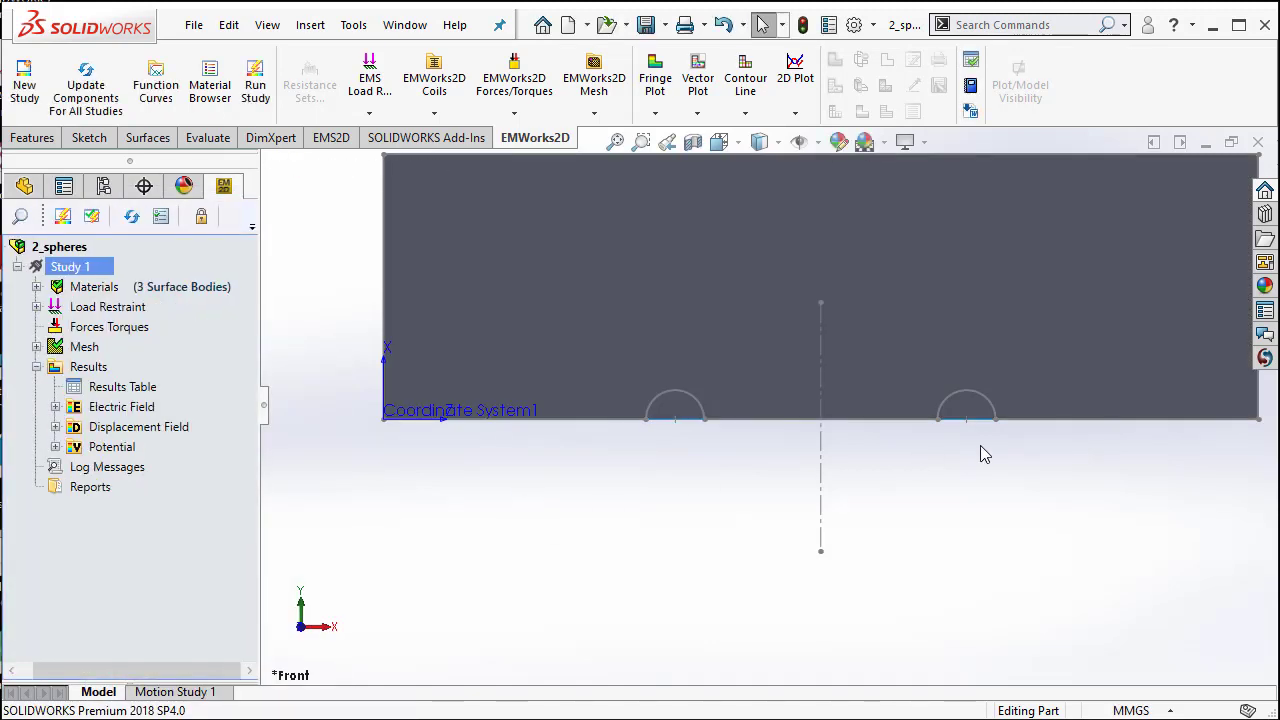
Display the resultant Electric Field - 1 plot from the study results.
{"action": "key", "text": "f"}
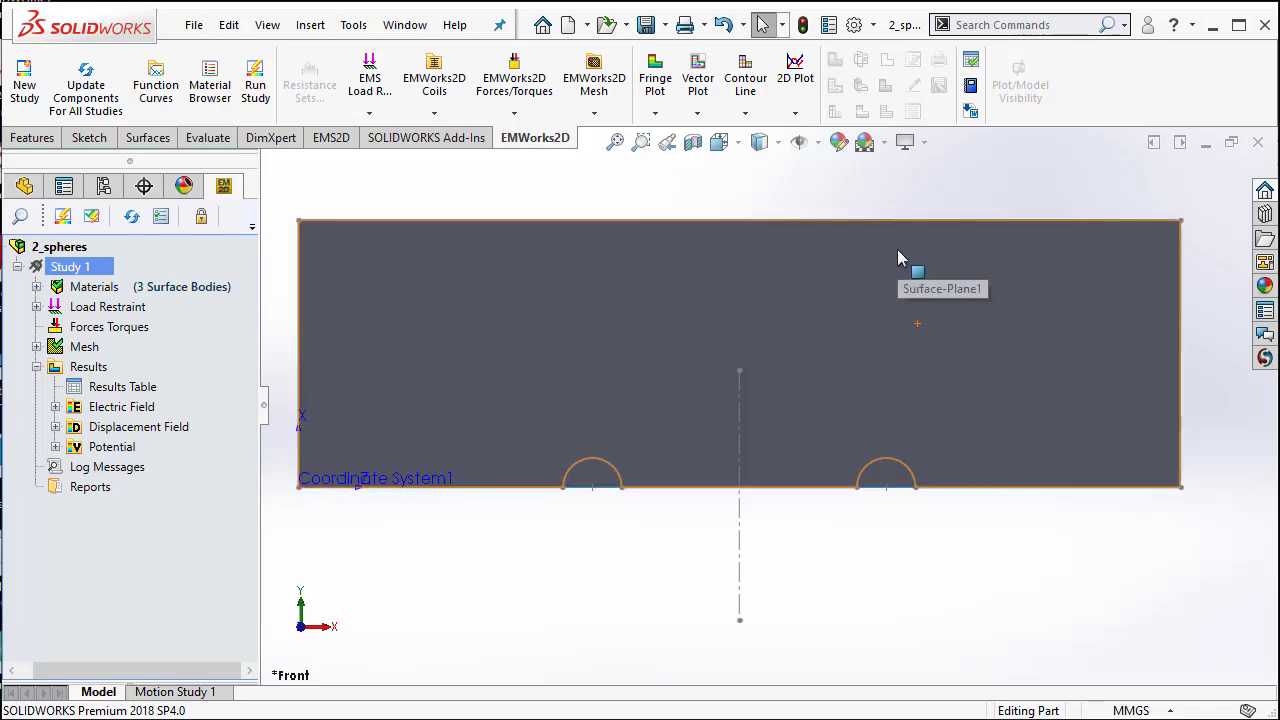
{"action": "left_click", "coordinate": [56, 407]}
{"action": "double_click", "coordinate": [150, 425]}
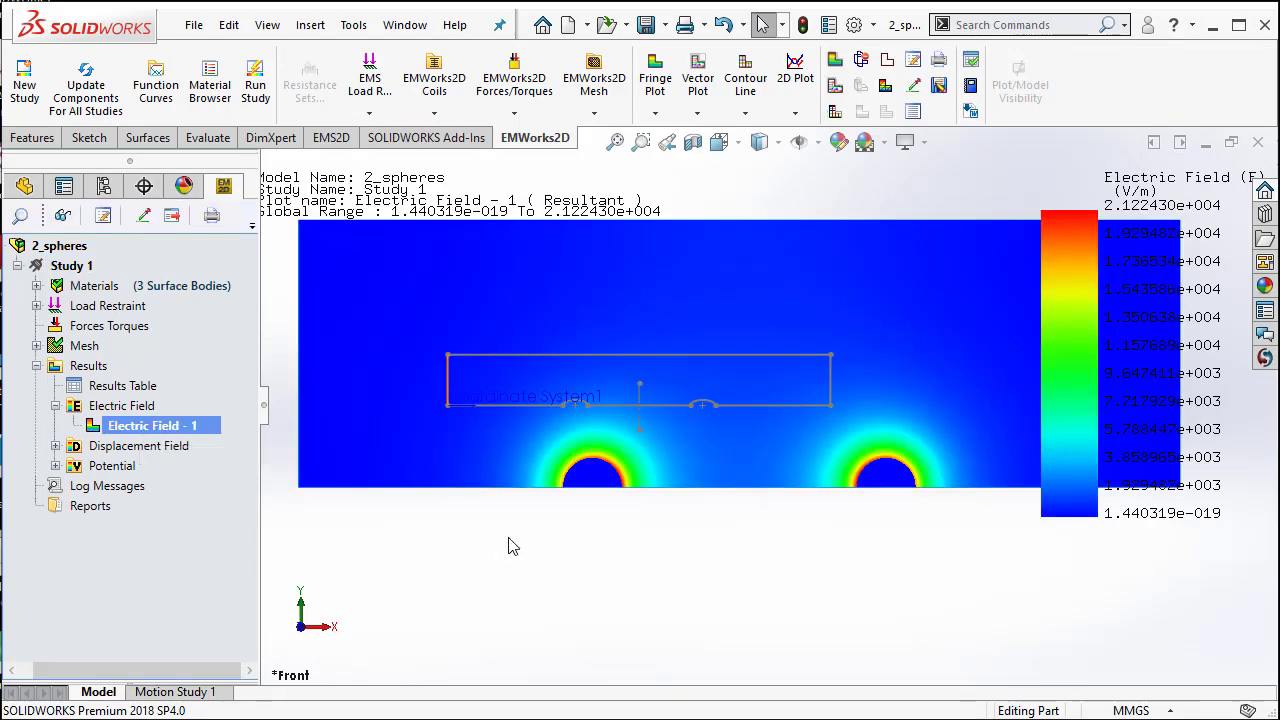
{"action": "key", "text": "f"}
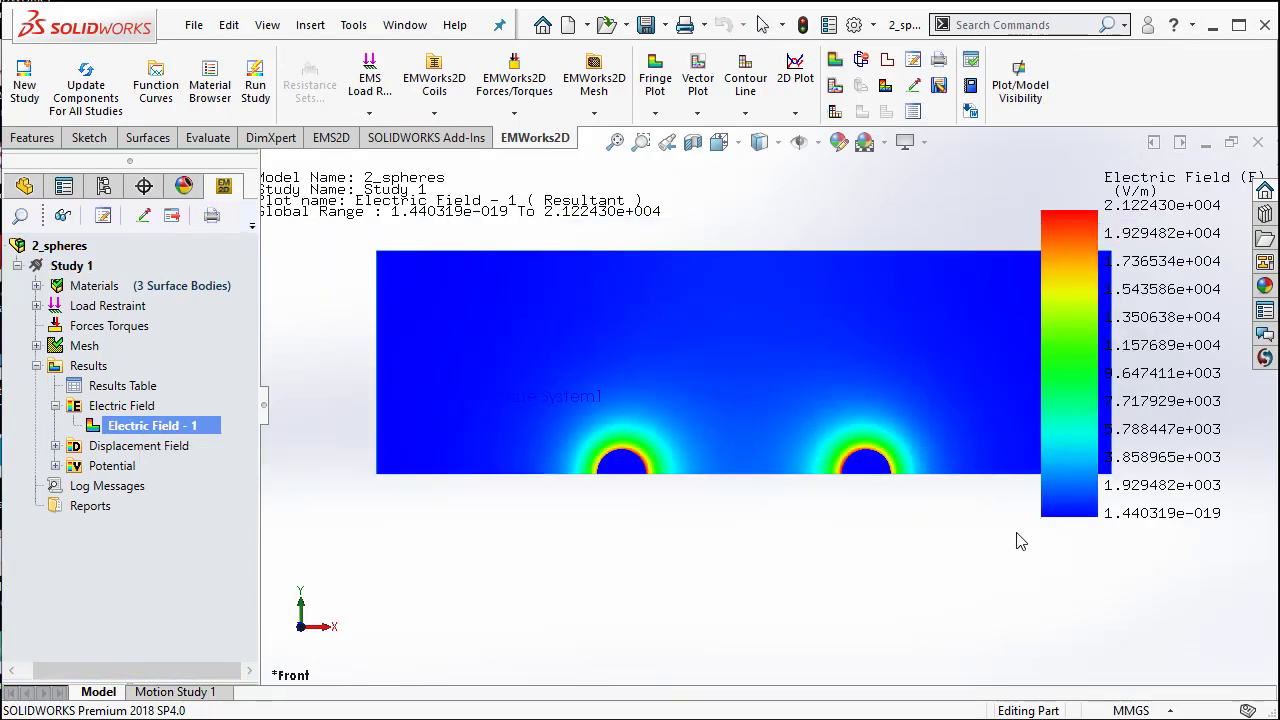
{"action": "scroll", "coordinate": [1009, 323], "scroll_direction": "down", "scroll_amount": 1}
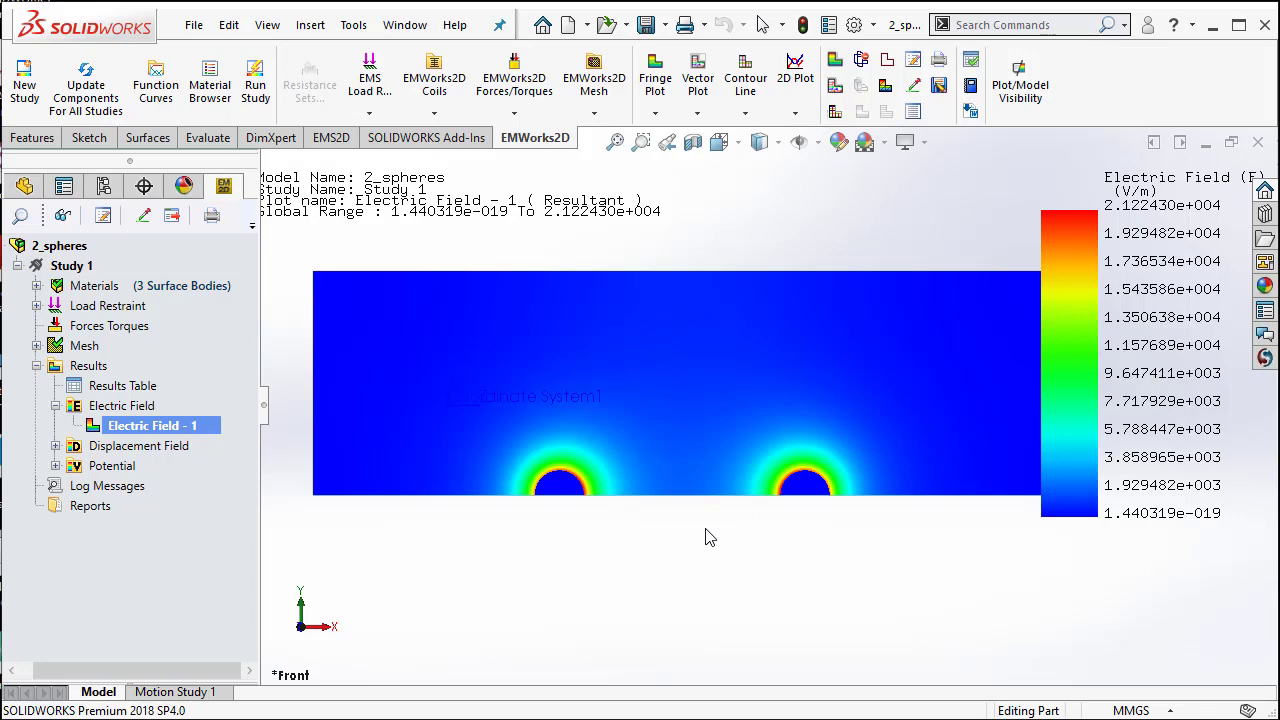
Change the Electric Field - 1 plot's display style to Discrete.
{"action": "right_click", "coordinate": [205, 430]}
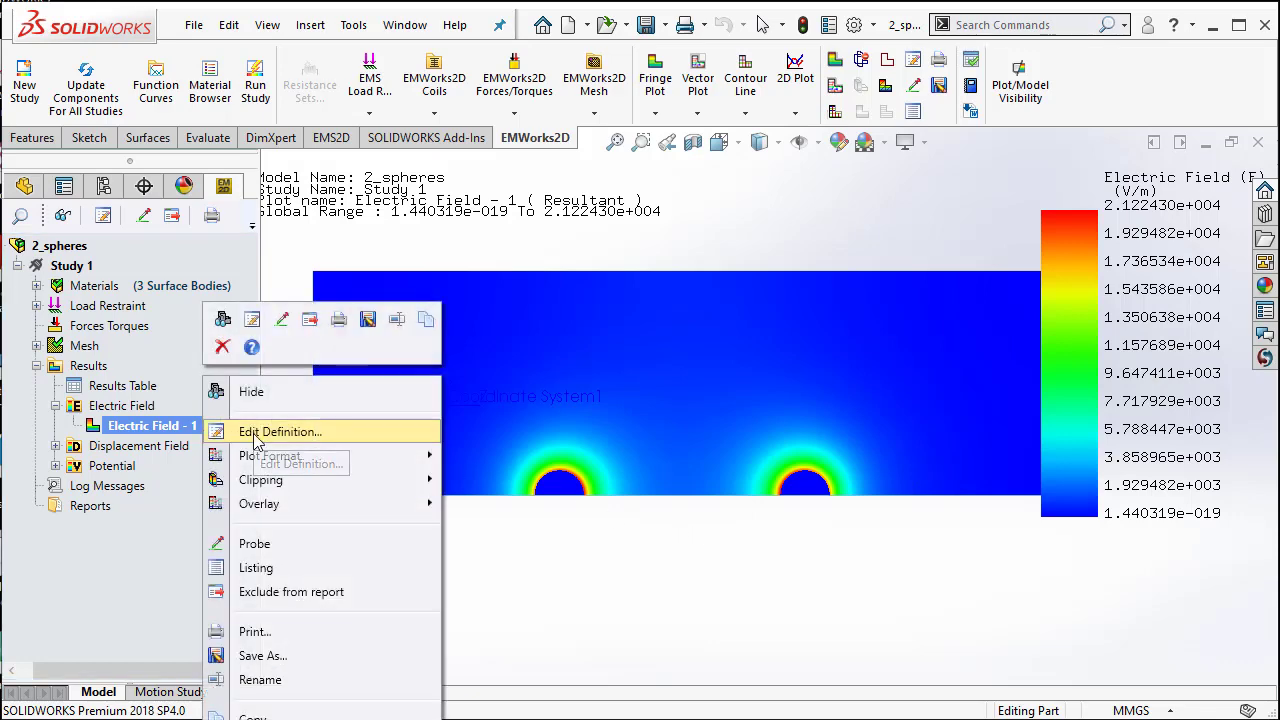
{"action": "left_click", "coordinate": [240, 433]}
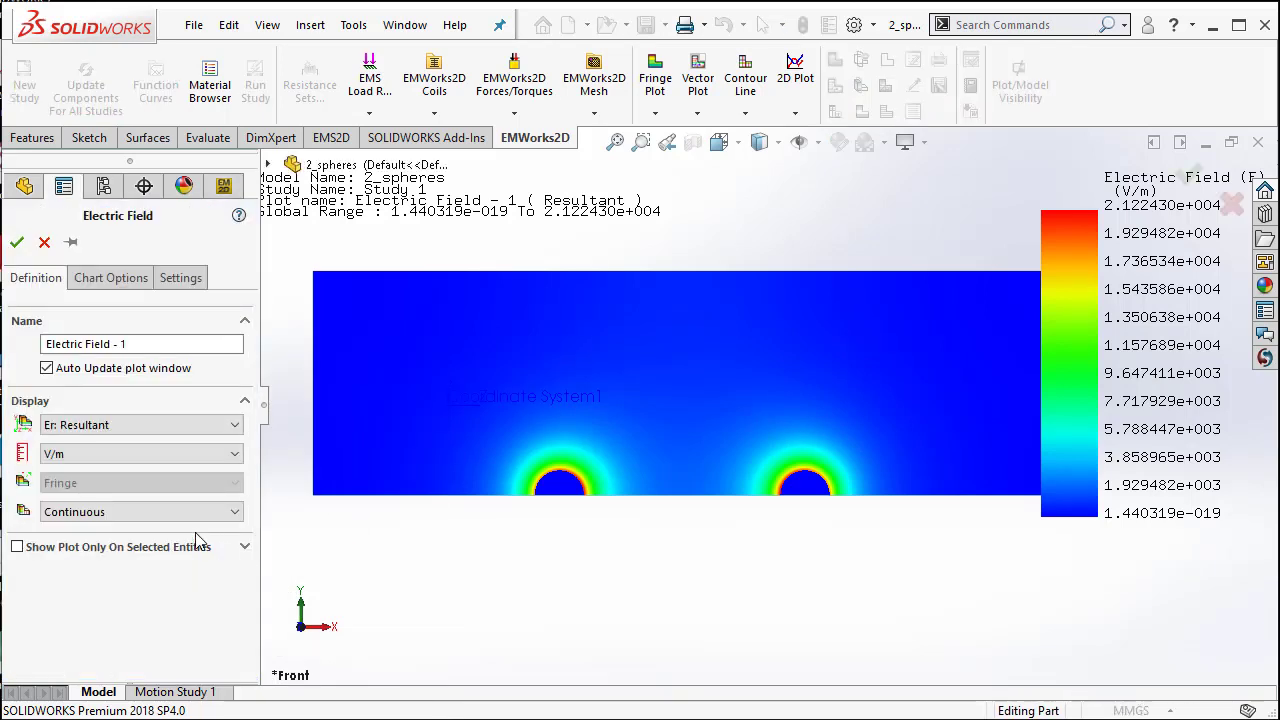
{"action": "left_click", "coordinate": [180, 514]}
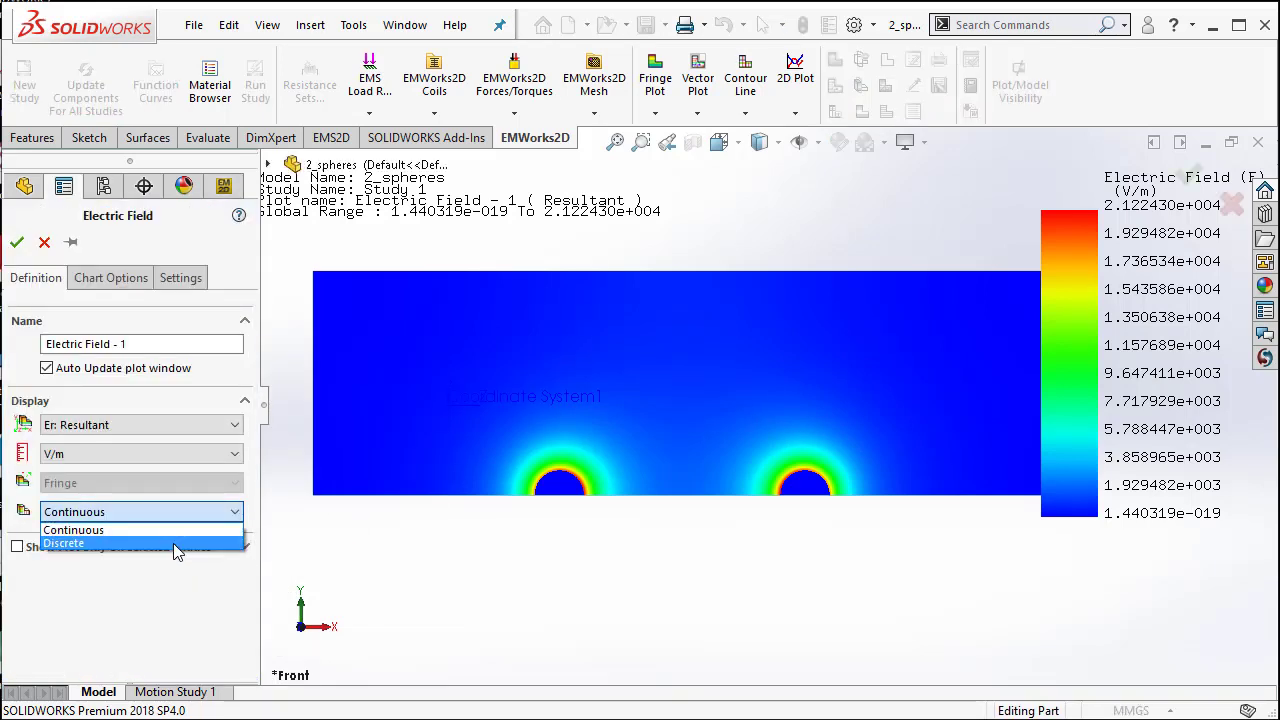
{"action": "left_click", "coordinate": [176, 543]}
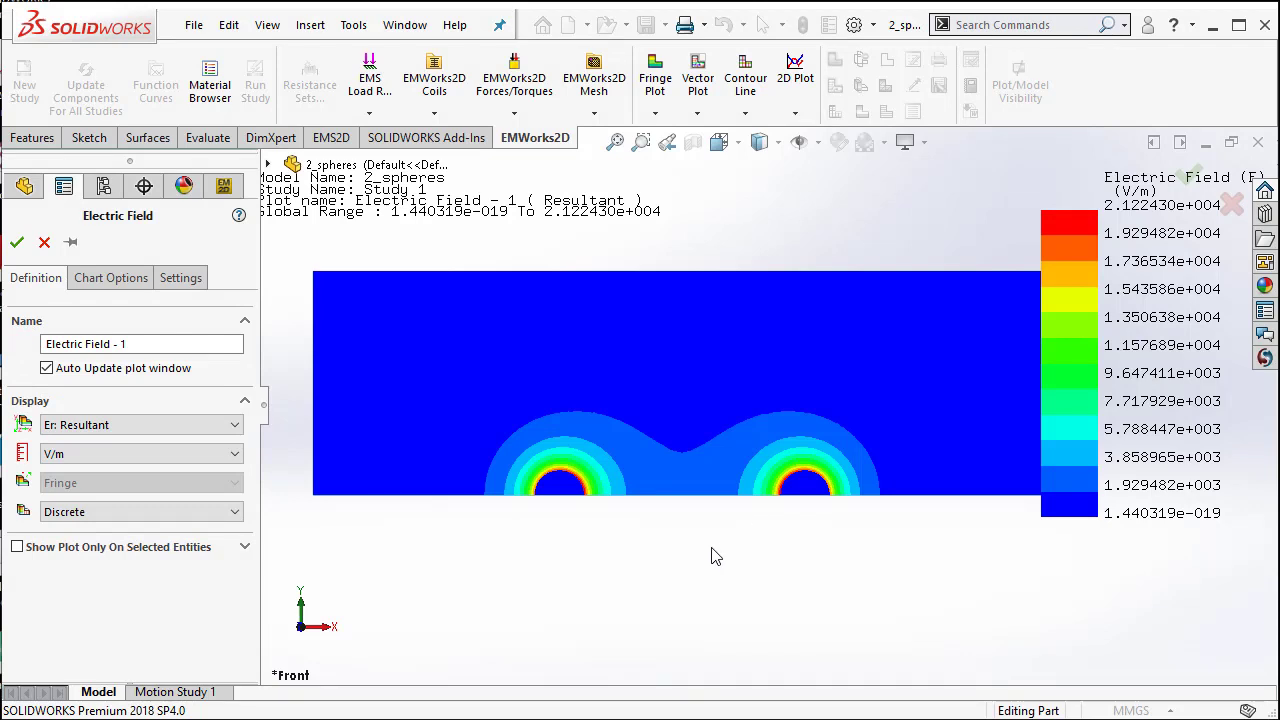
{"action": "left_click", "coordinate": [16, 242]}
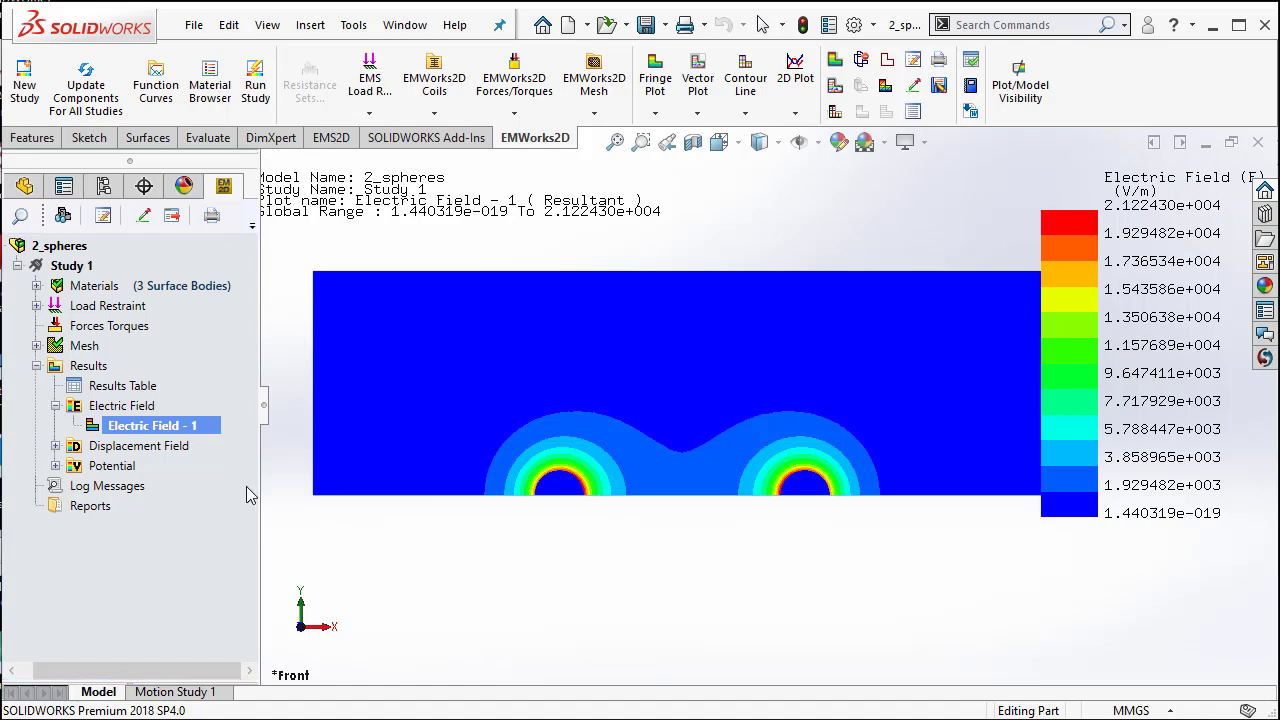
Display the Potential - 1 plot and change its display style to Discrete.
{"action": "left_click", "coordinate": [56, 466]}
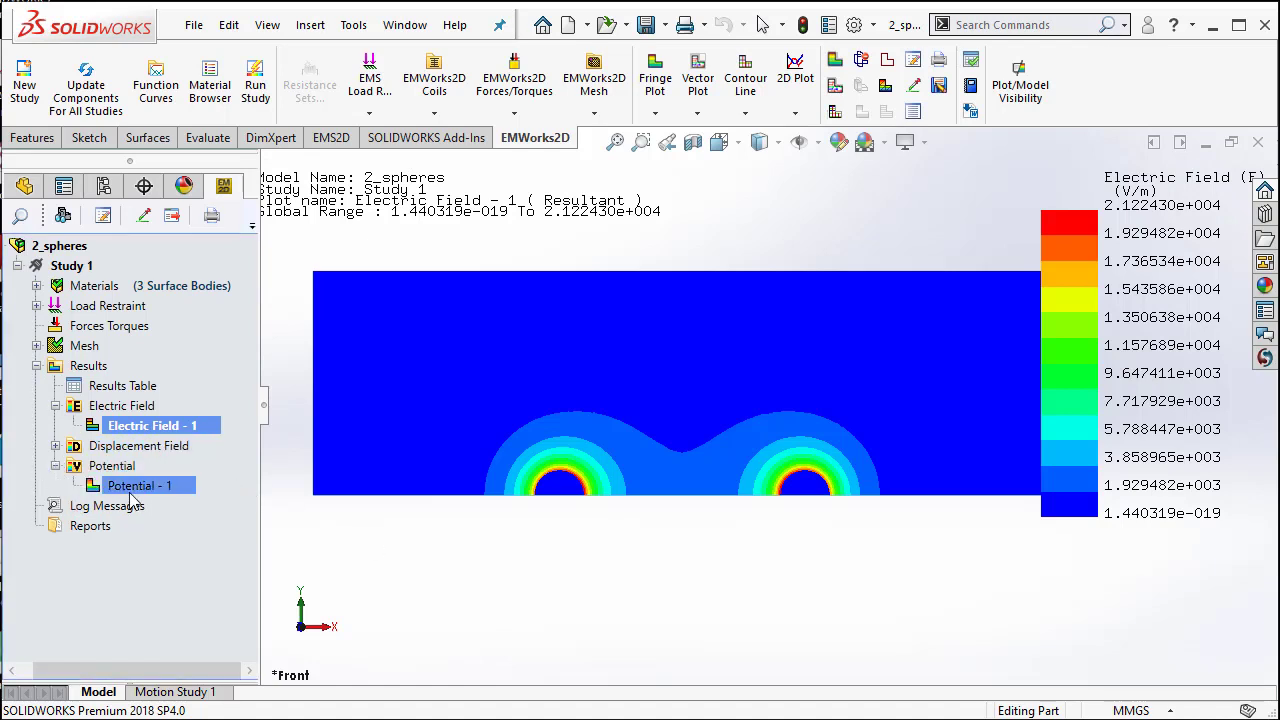
{"action": "left_click", "coordinate": [128, 487]}
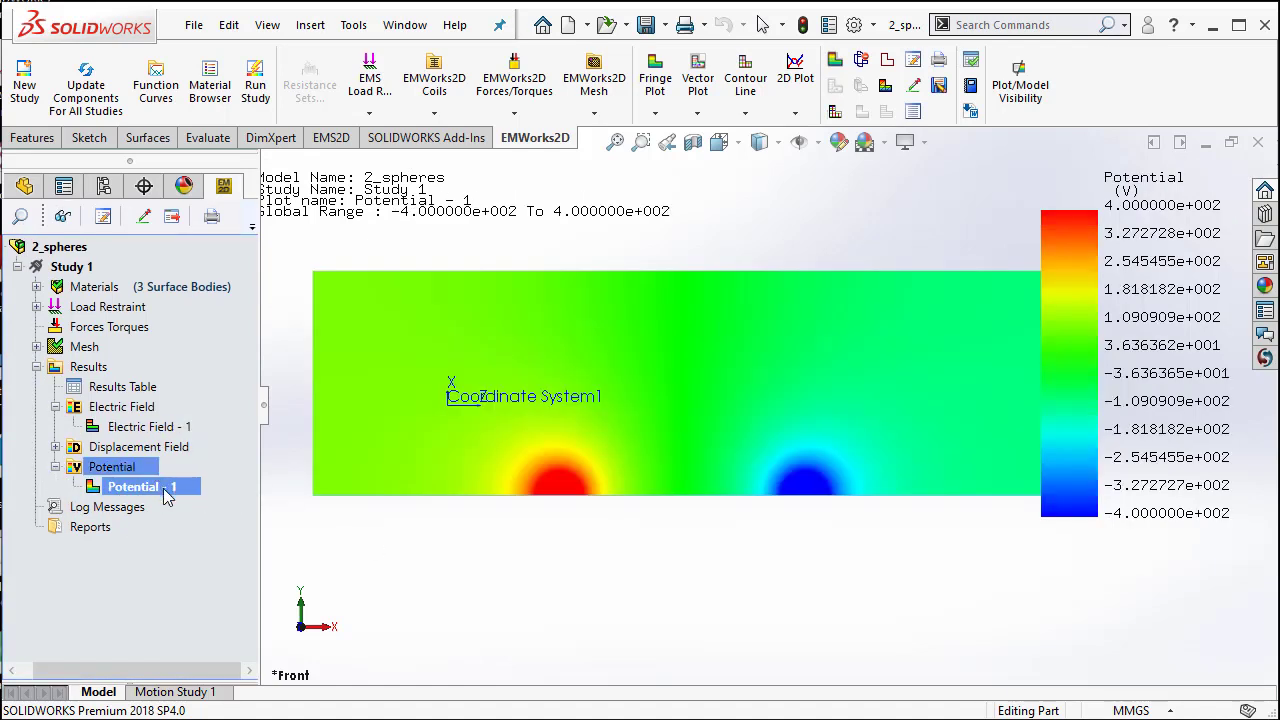
{"action": "right_click", "coordinate": [167, 495]}
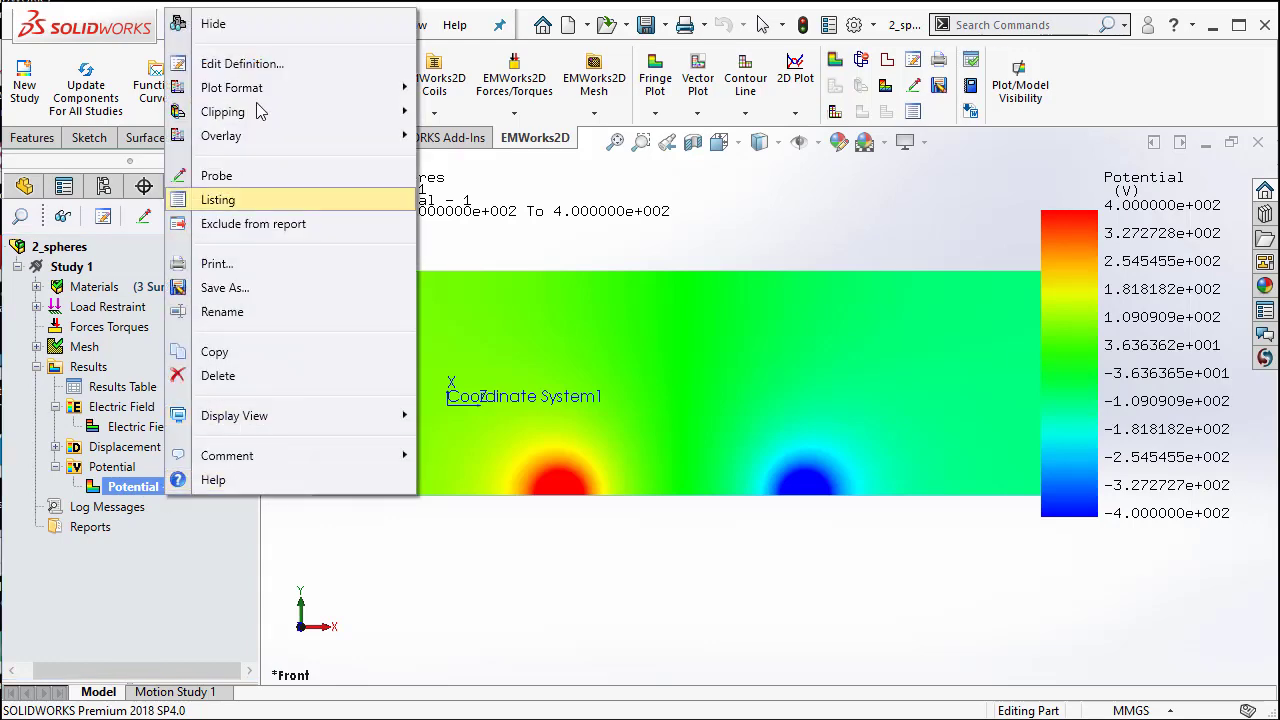
{"action": "left_click", "coordinate": [269, 66]}
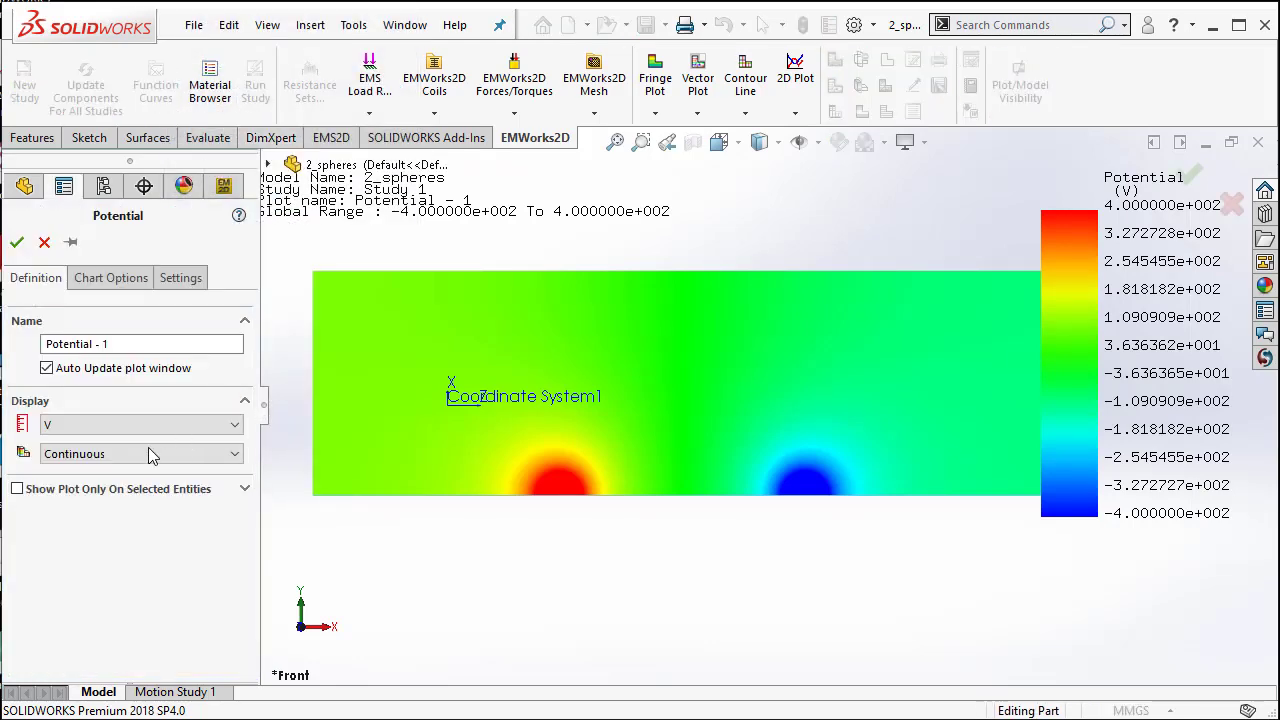
{"action": "left_click", "coordinate": [133, 455]}
{"action": "left_click", "coordinate": [122, 487]}
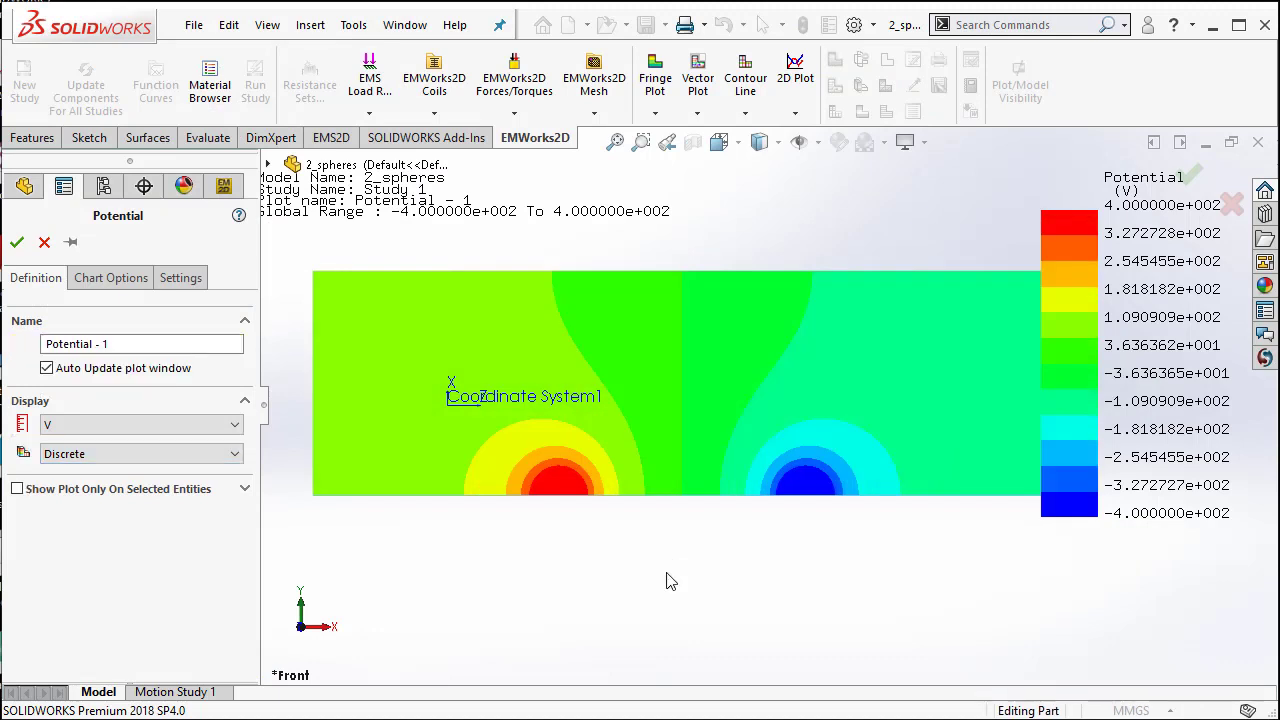
{"action": "left_click", "coordinate": [17, 242]}
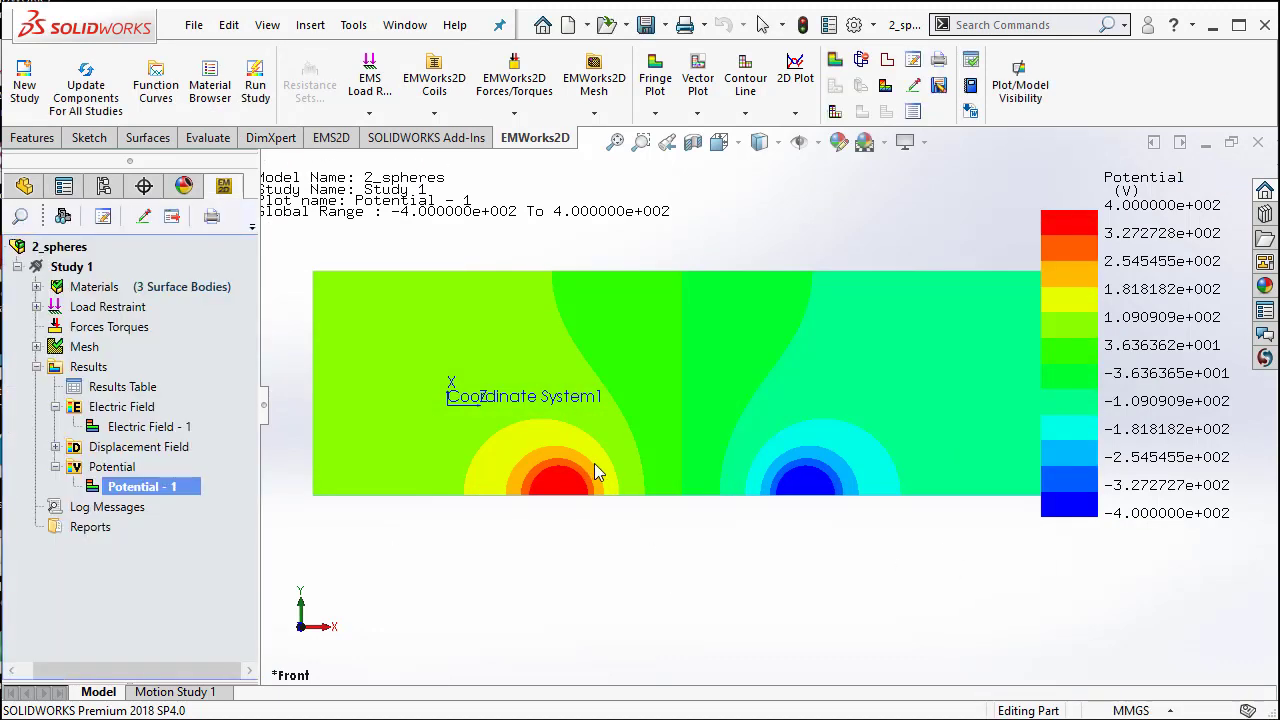